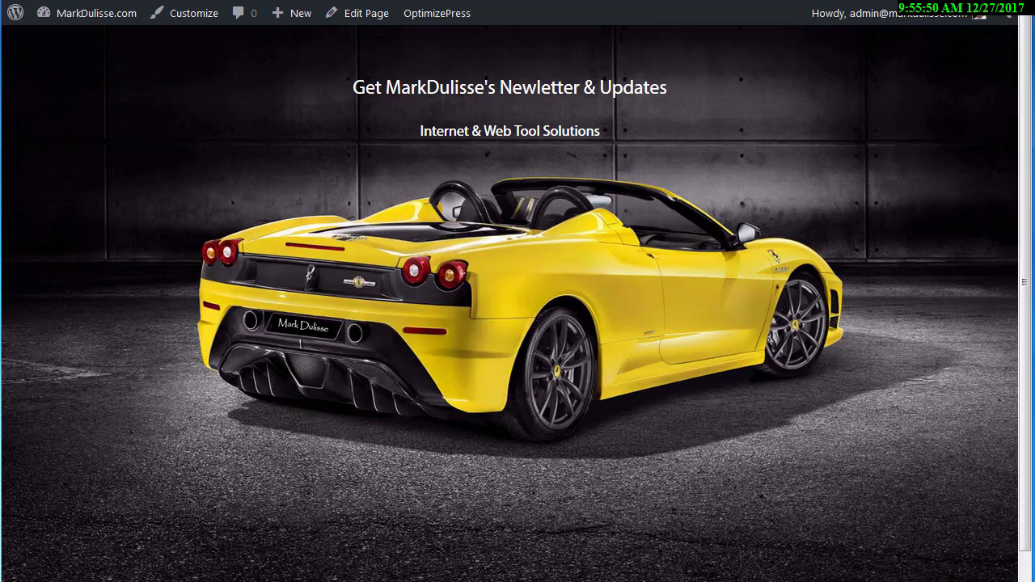
Switch from the WordPress newsletter page to the List Magnate campaigns list.
key(alt+Tab)
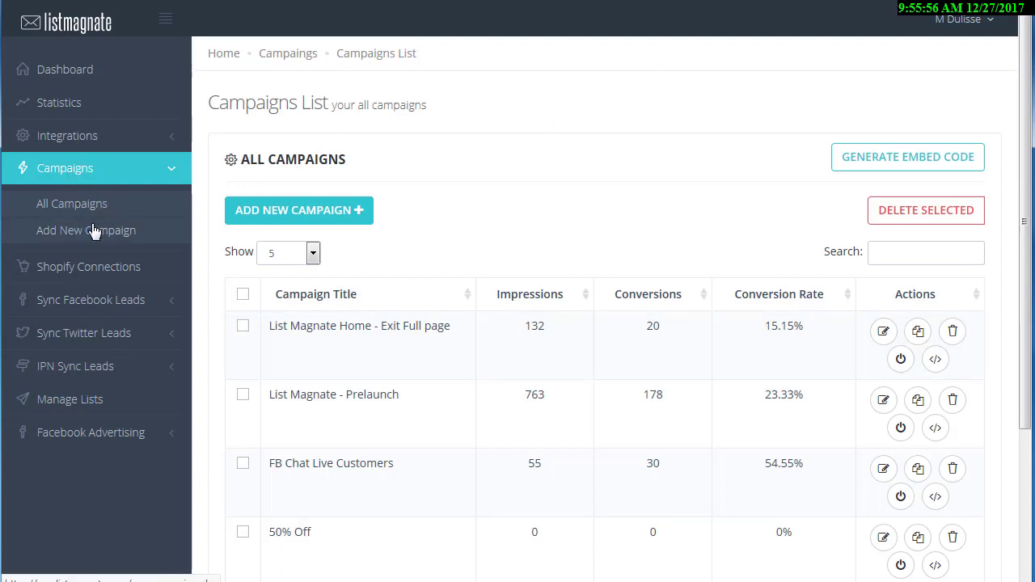
Create a new campaign named with the site owner's name plus 'Homepage', using Inline display type.
click(277, 211)
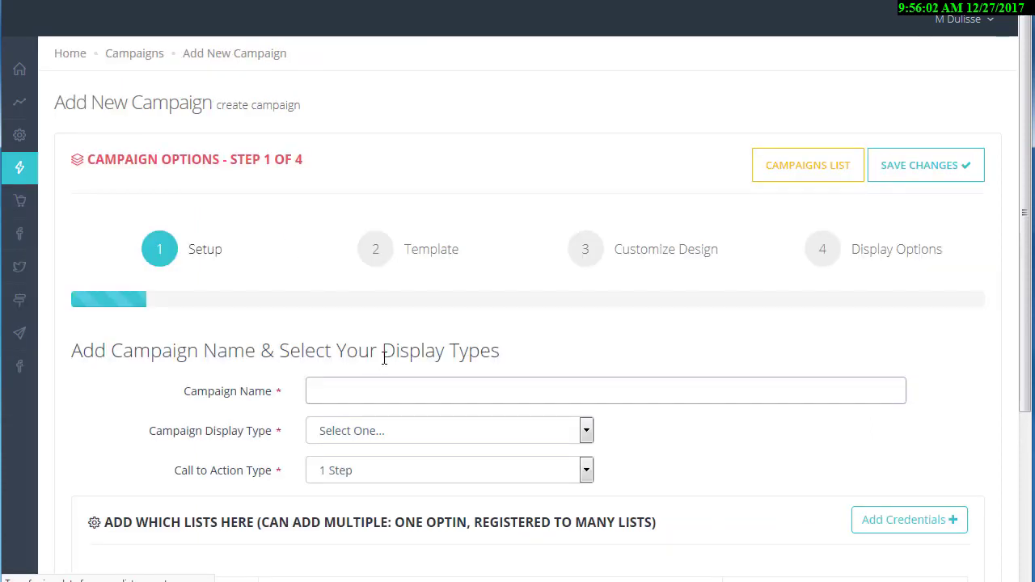
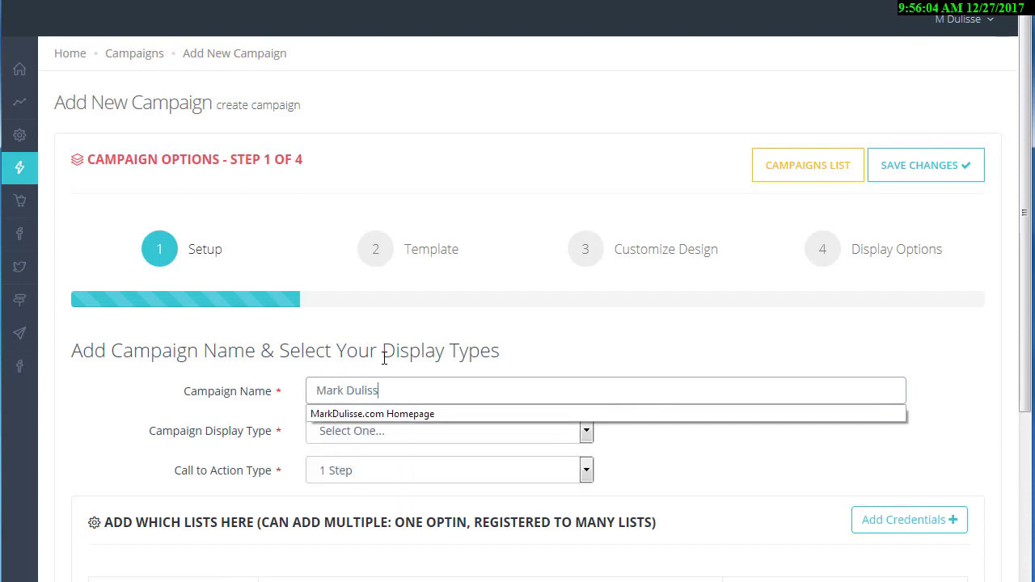
scroll(719, 444, down, 2)
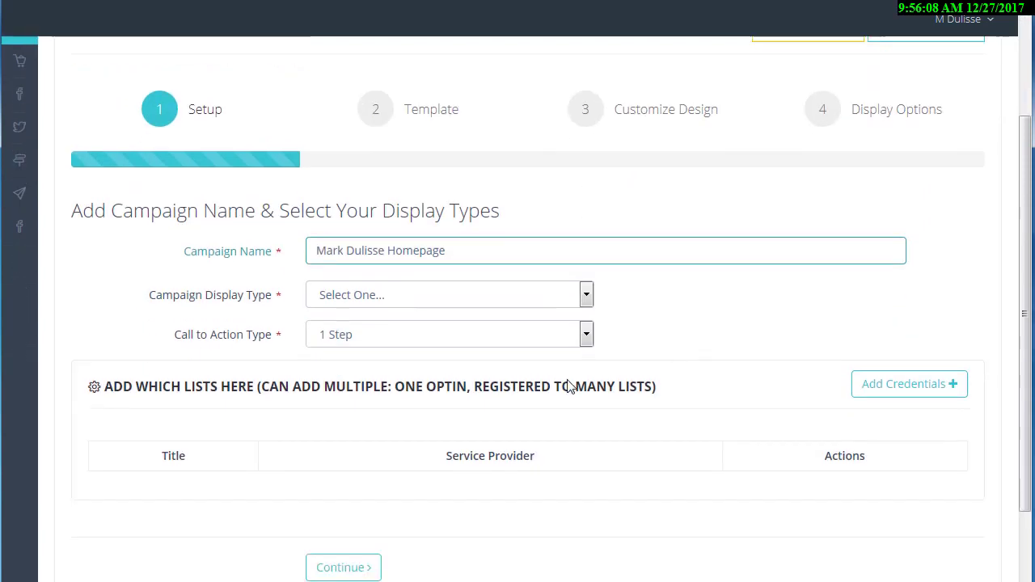
click(434, 250)
click(366, 410)
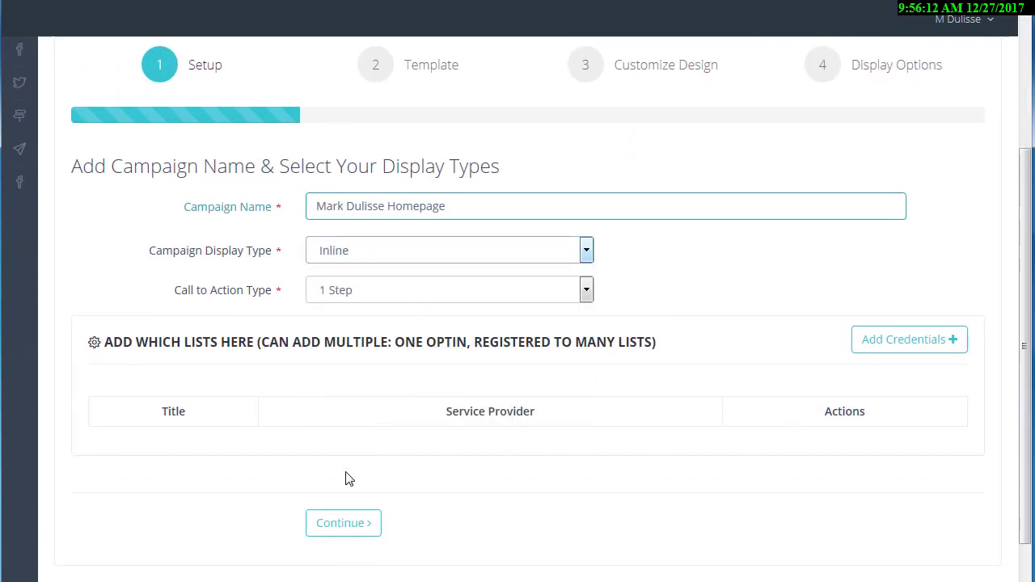
Add a campaign list titled with the site owner's name plus 'Homepage LM'.
click(906, 355)
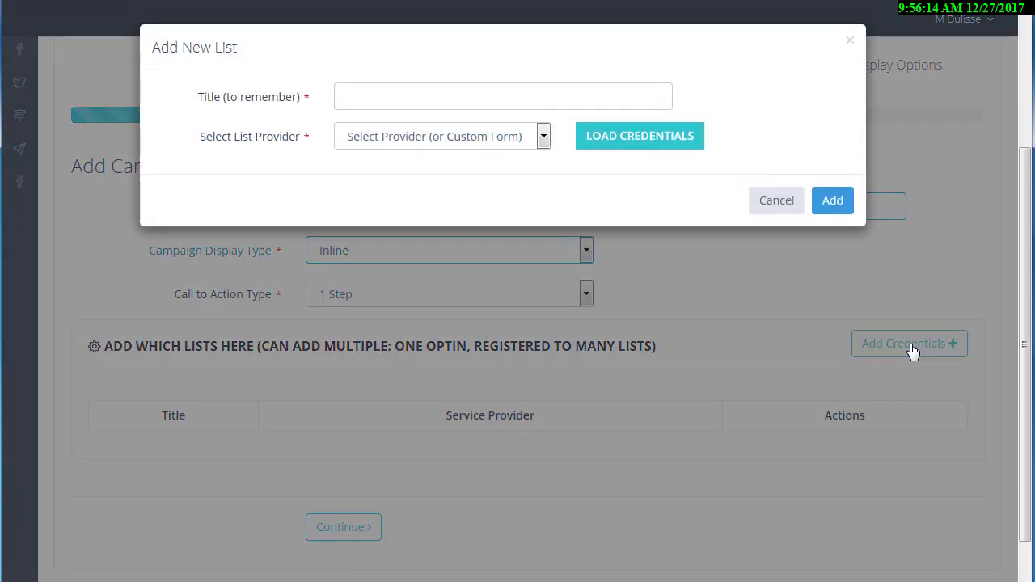
click(511, 93)
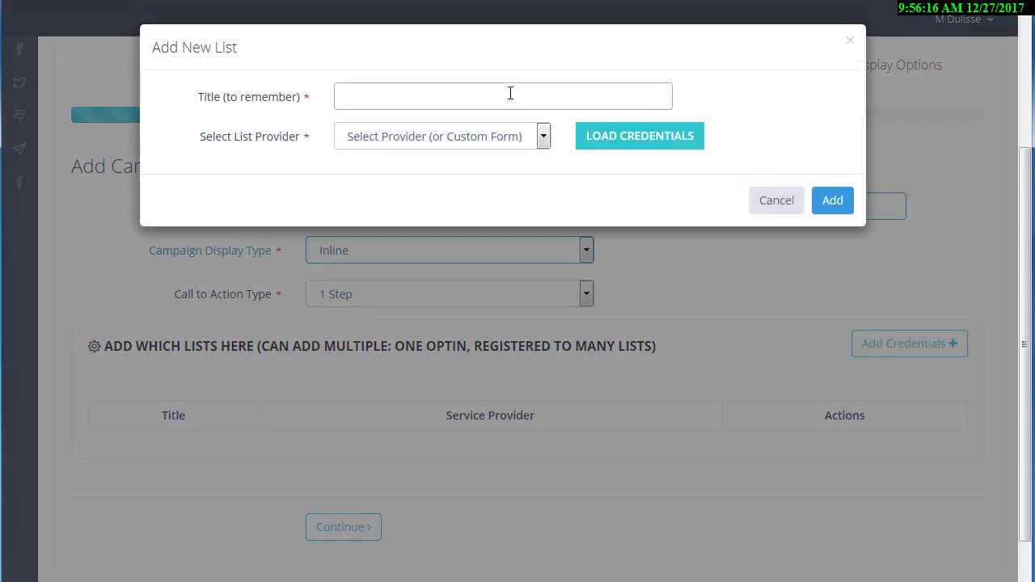
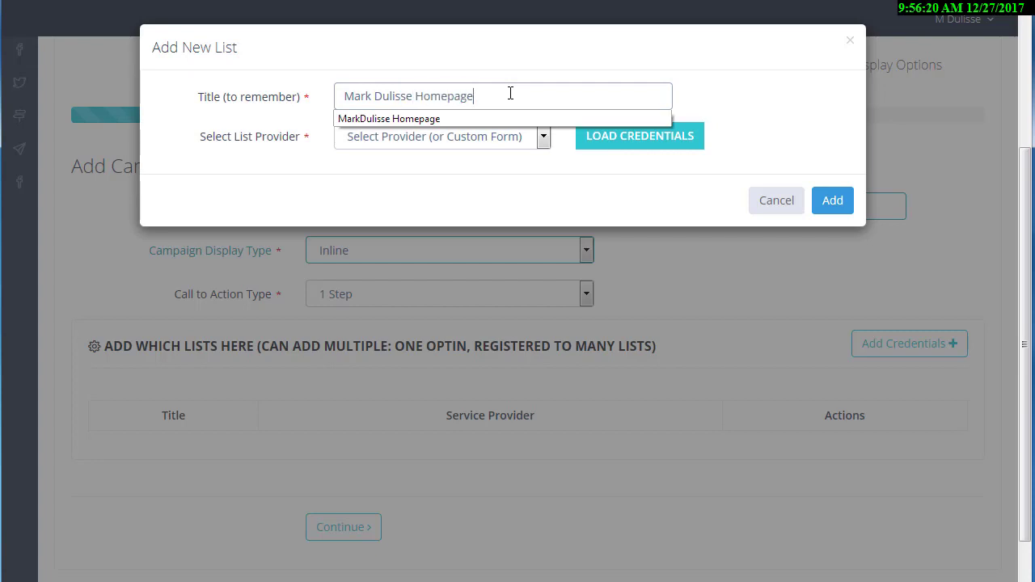
text( LM)
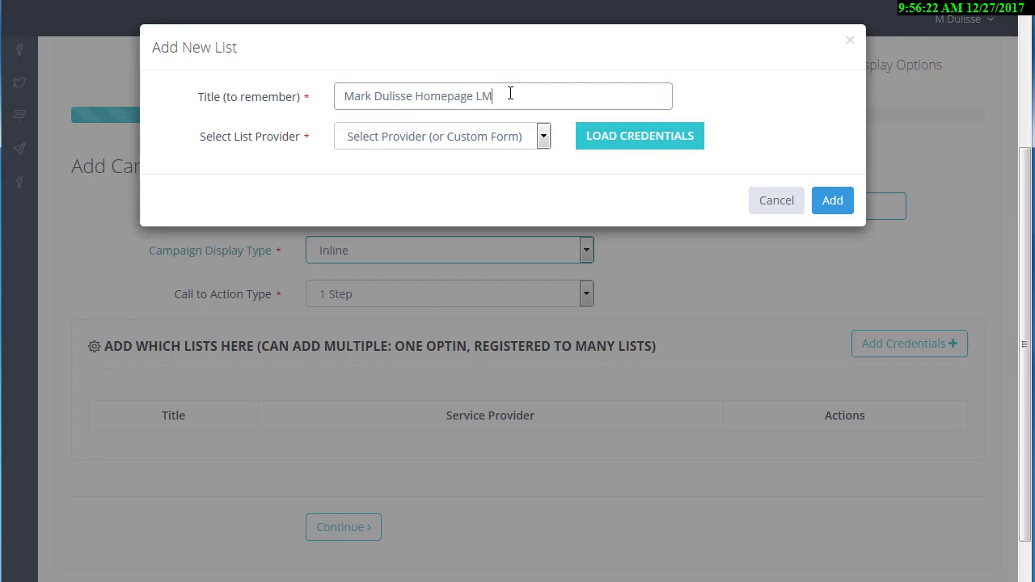
Use the ListMagnate provider with loaded credentials, select the home page list, and add it.
click(500, 142)
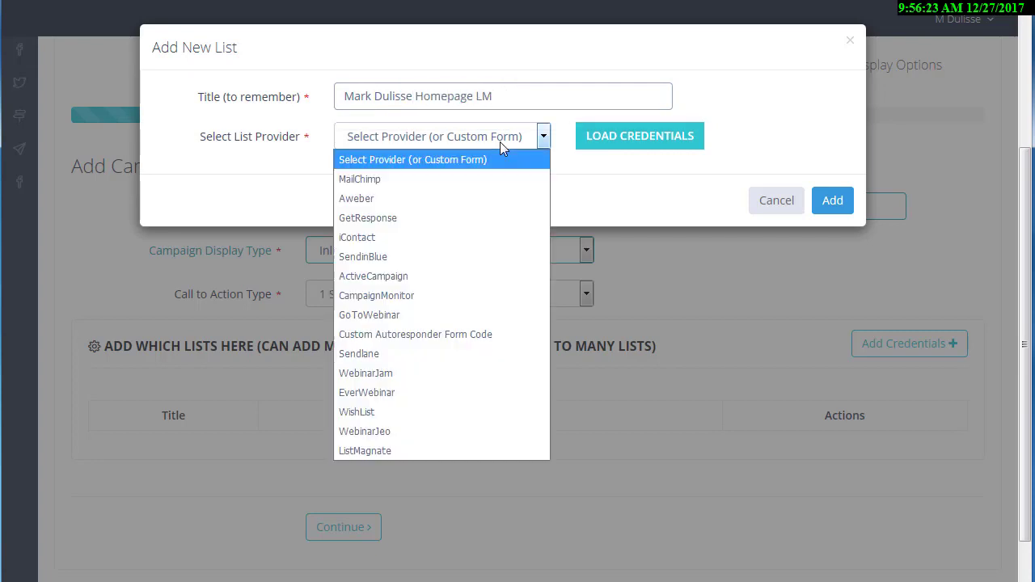
click(395, 449)
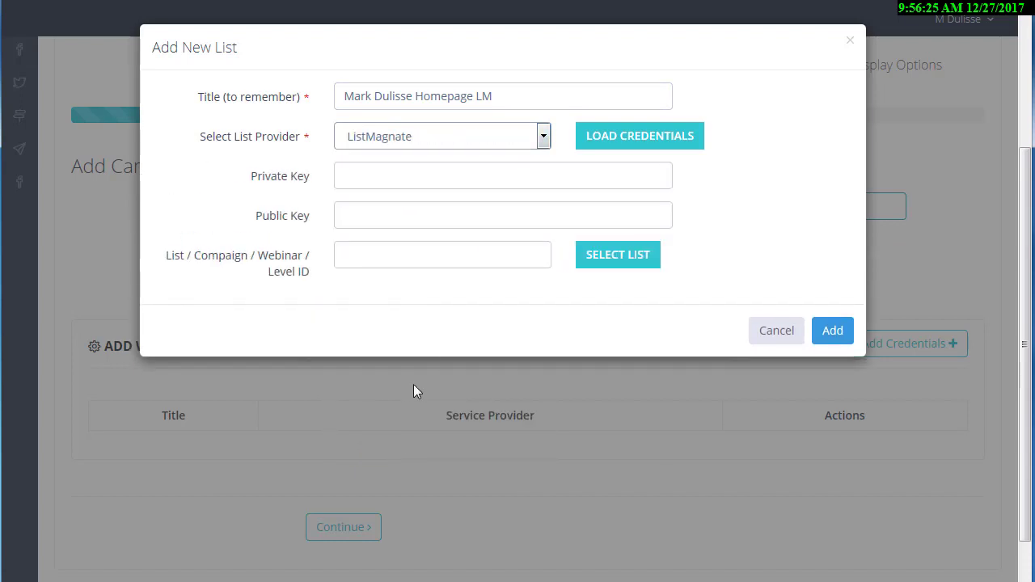
click(627, 142)
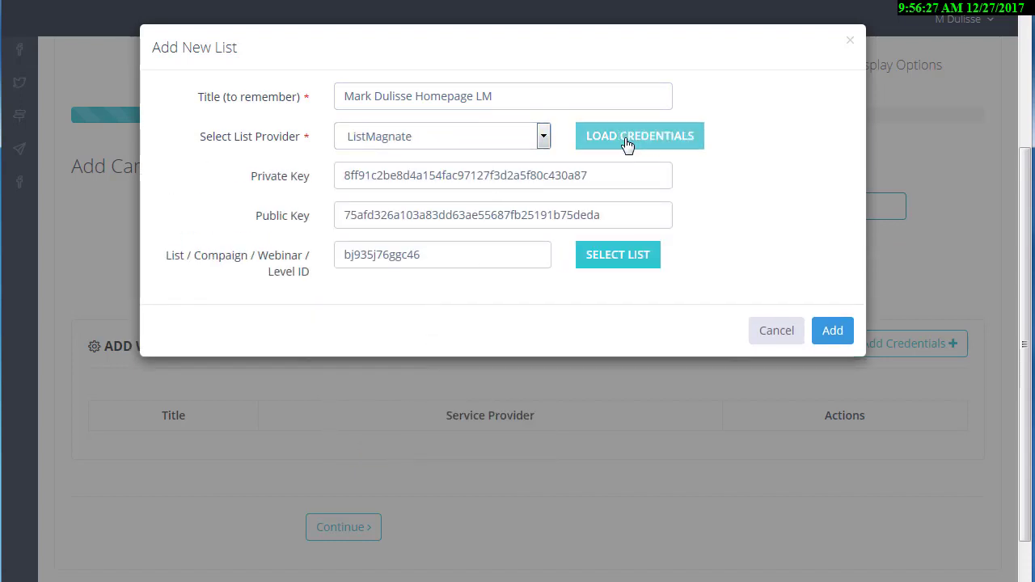
click(627, 258)
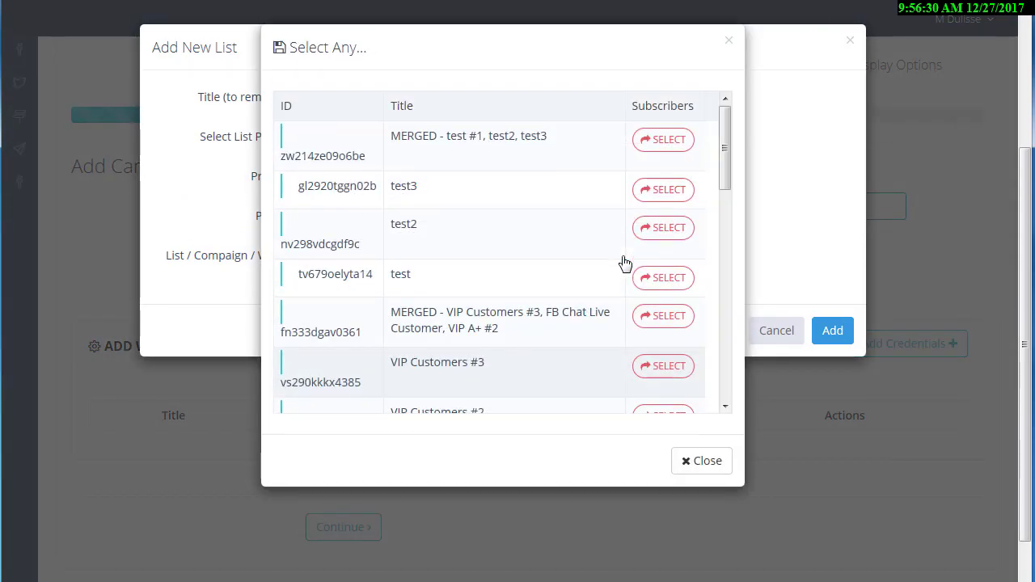
scroll(724, 279, down, 3)
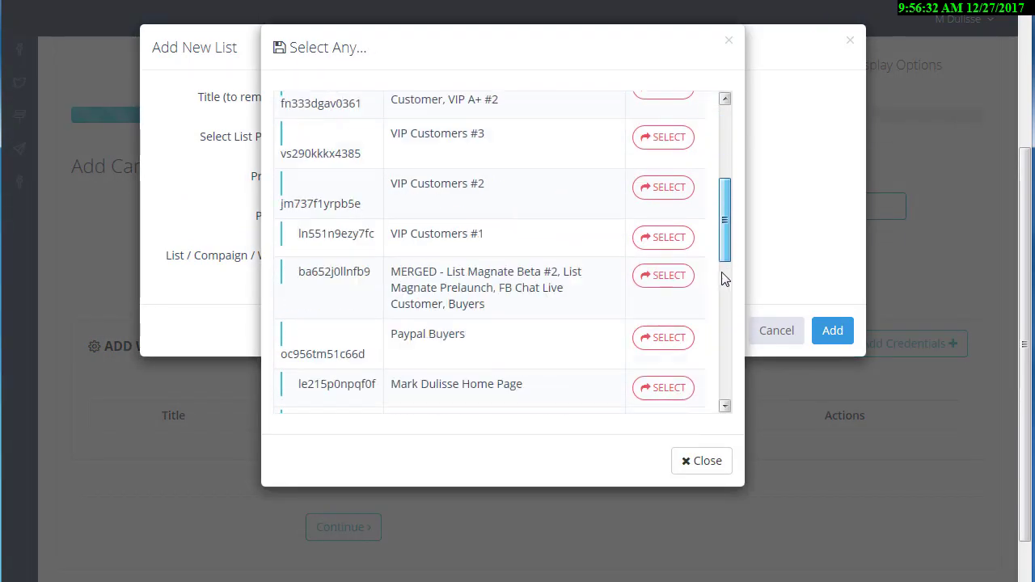
mouse_move(724, 279)
mouse_down()
mouse_move(709, 399)
mouse_move(718, 295)
mouse_up()
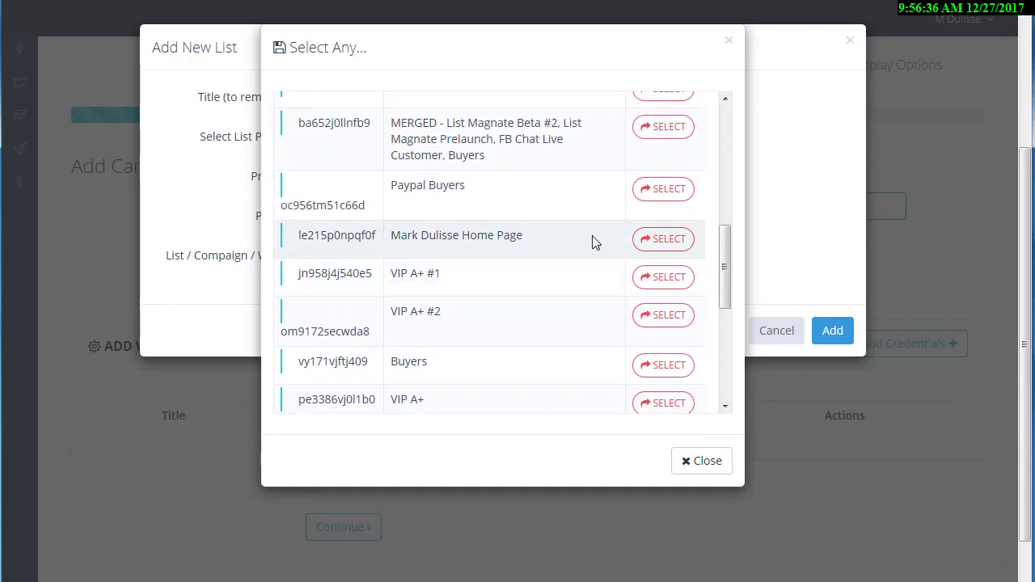
click(663, 239)
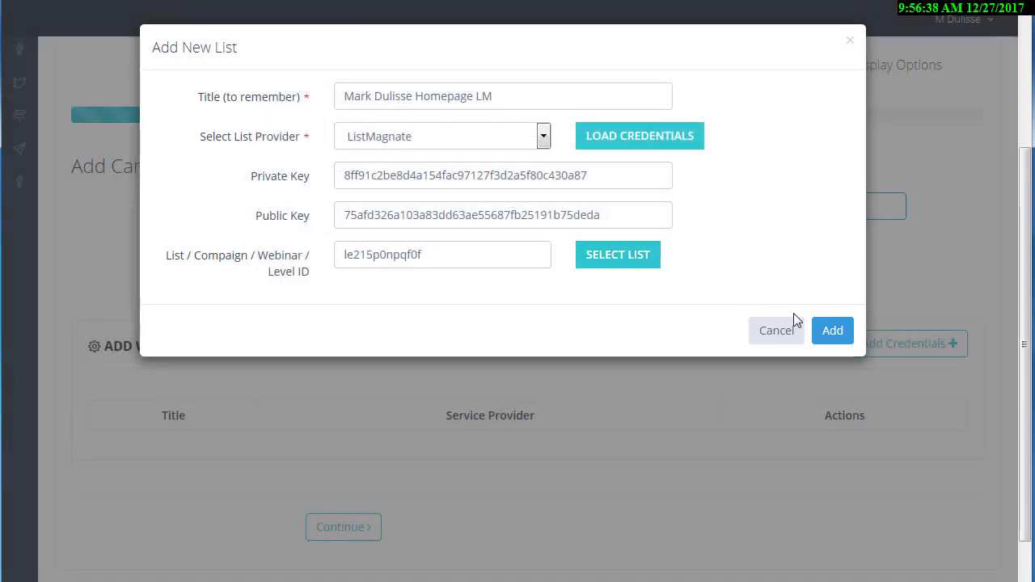
click(833, 331)
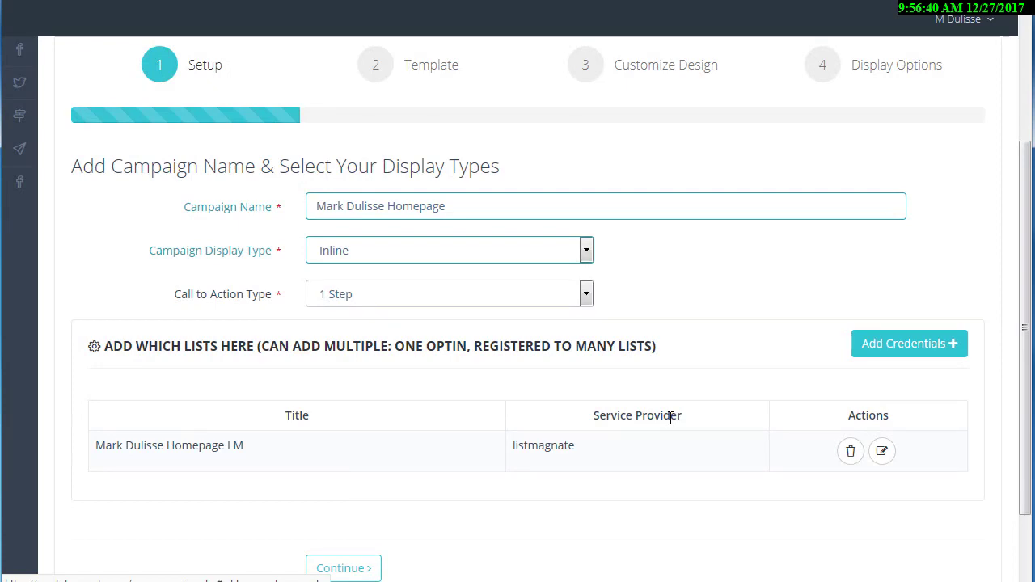
Continue to Step 2 and browse the opt-in template gallery.
scroll(526, 453, down, 2)
click(327, 479)
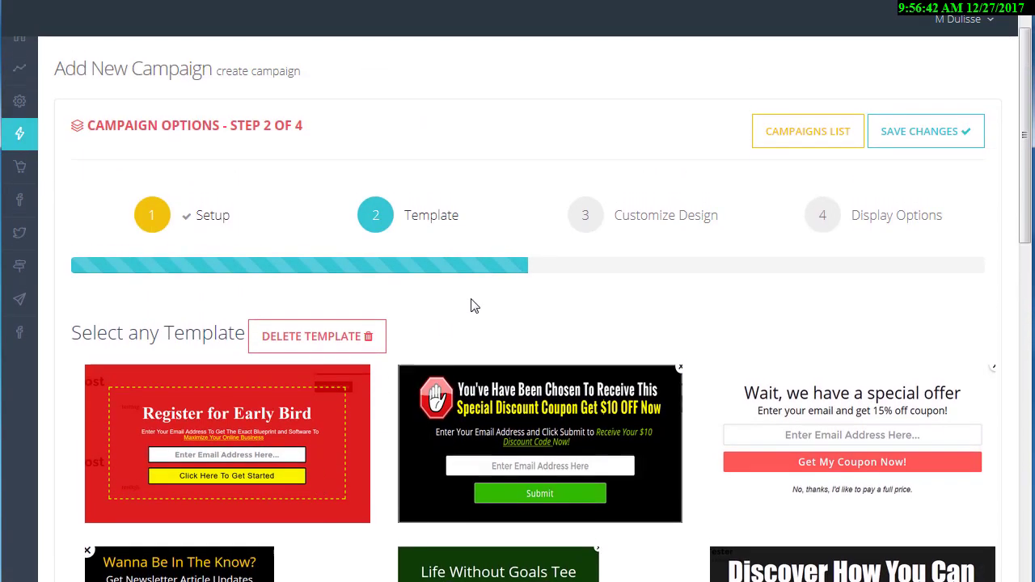
scroll(517, 280, down, 1)
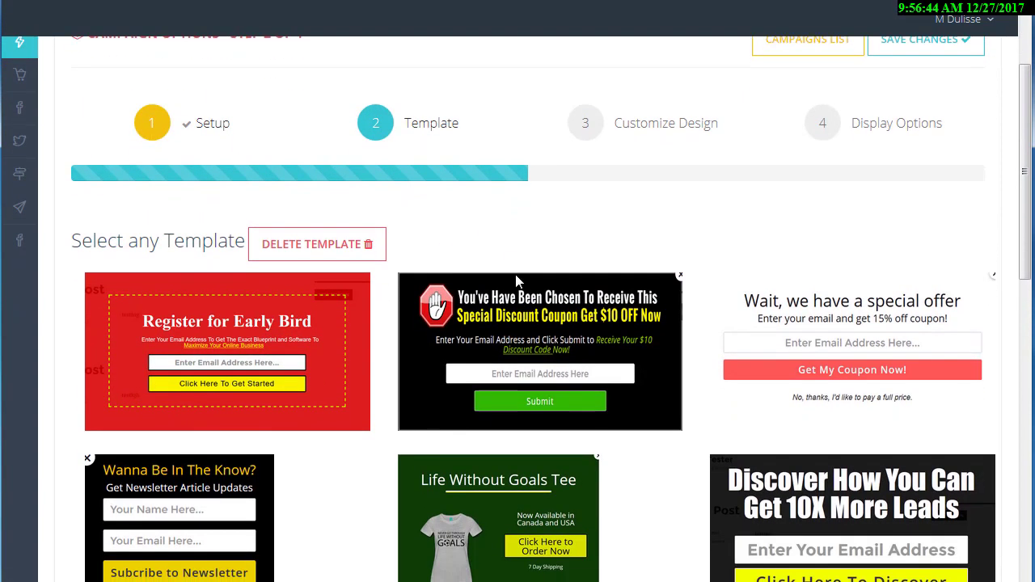
scroll(515, 274, down, 2)
scroll(336, 355, down, 4)
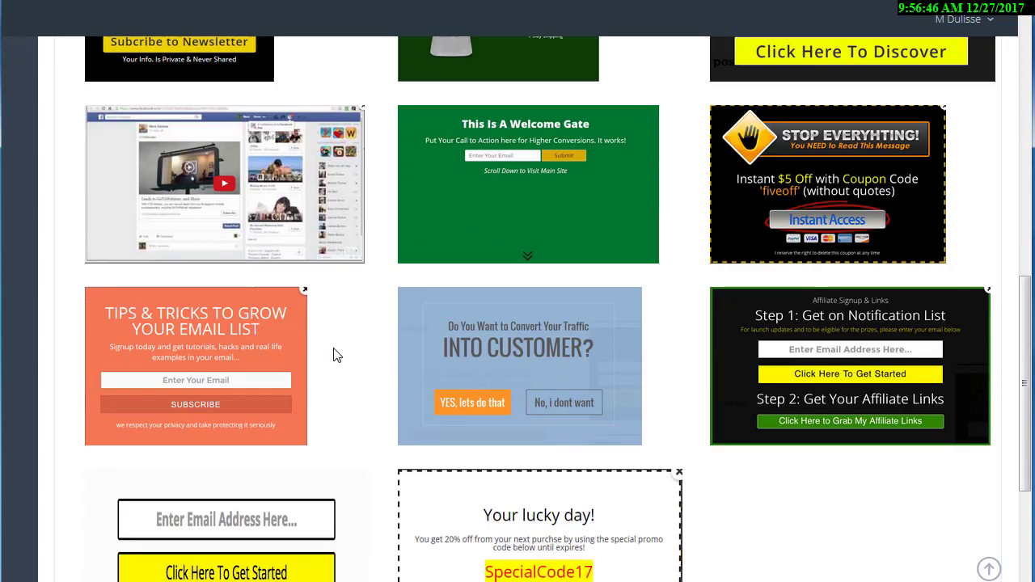
scroll(337, 355, down, 2)
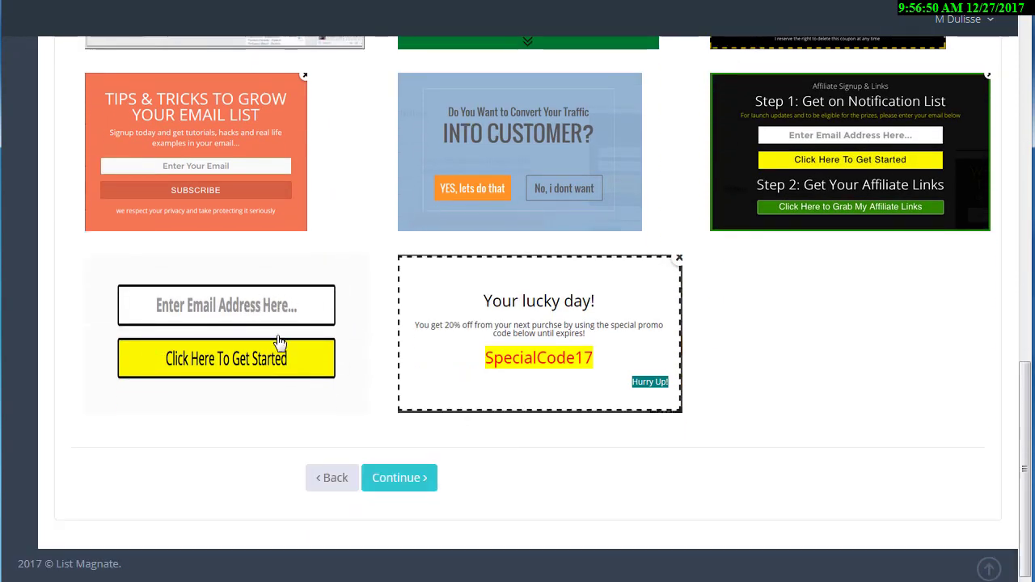
Continue to the design step and add a full-width column to the container.
click(396, 478)
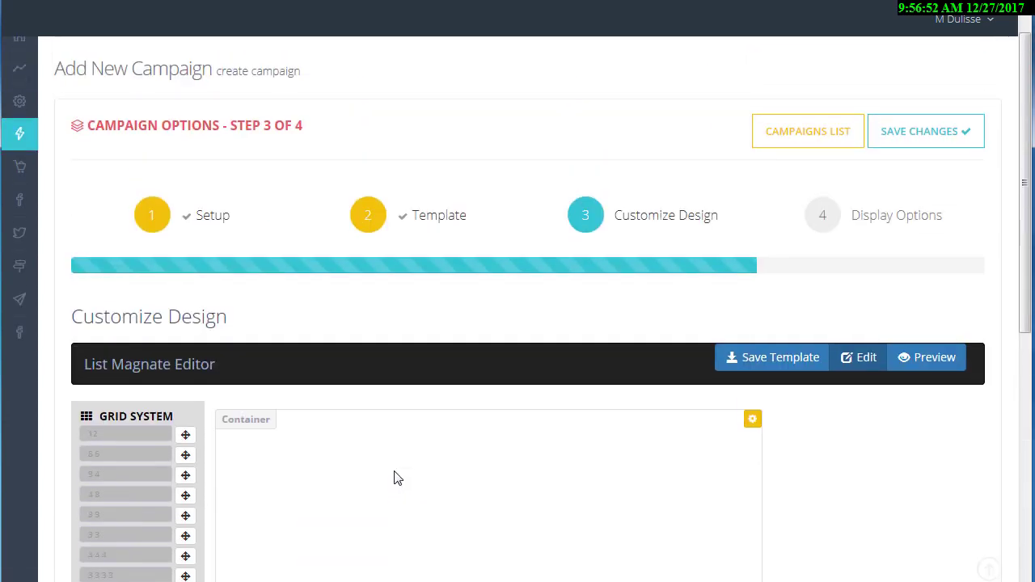
scroll(457, 323, down, 1)
scroll(457, 323, down, 3)
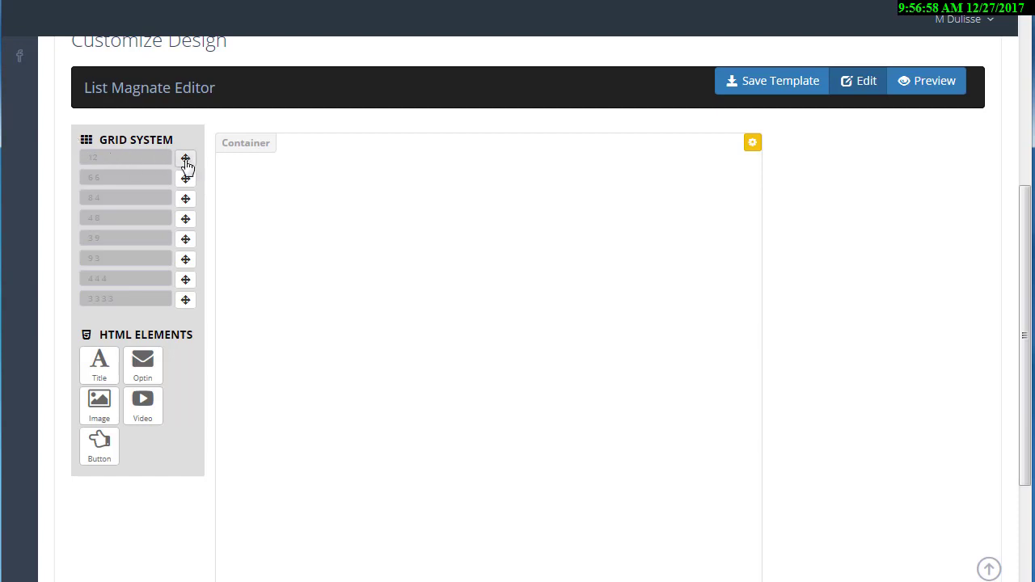
drag(186, 163, 420, 170)
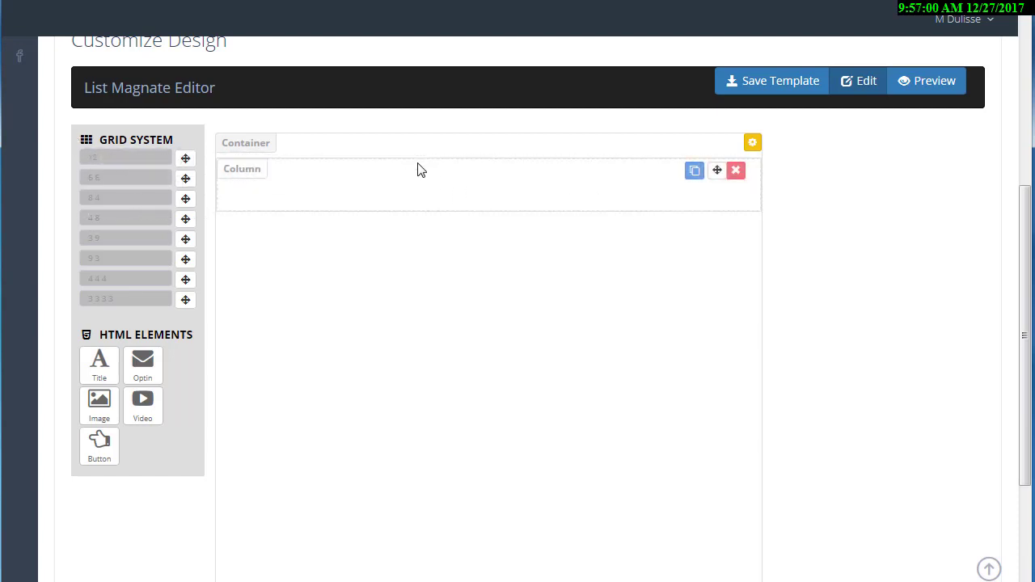
Set the container's border width to 0, then glance at the landing page and return.
click(752, 147)
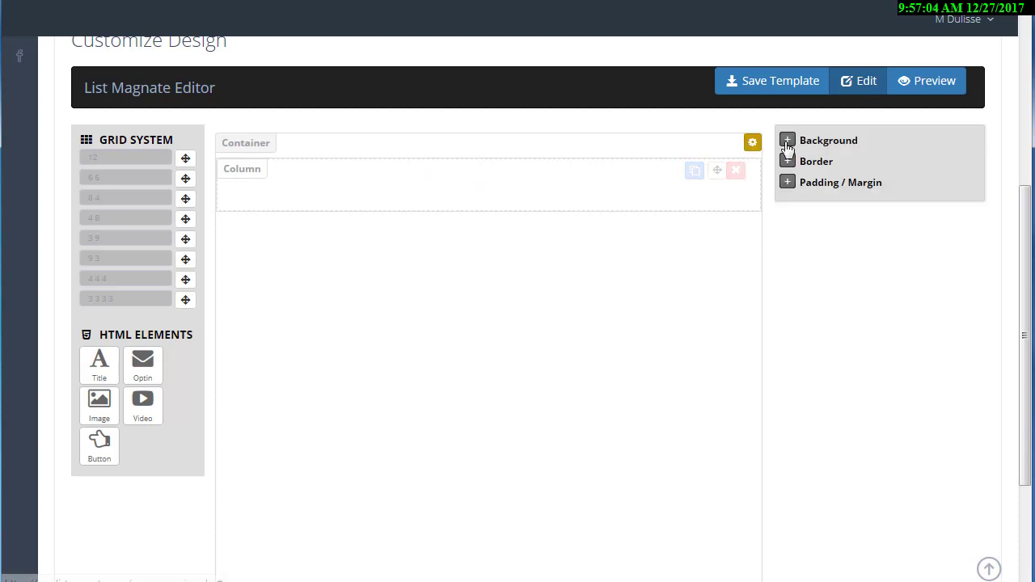
click(787, 142)
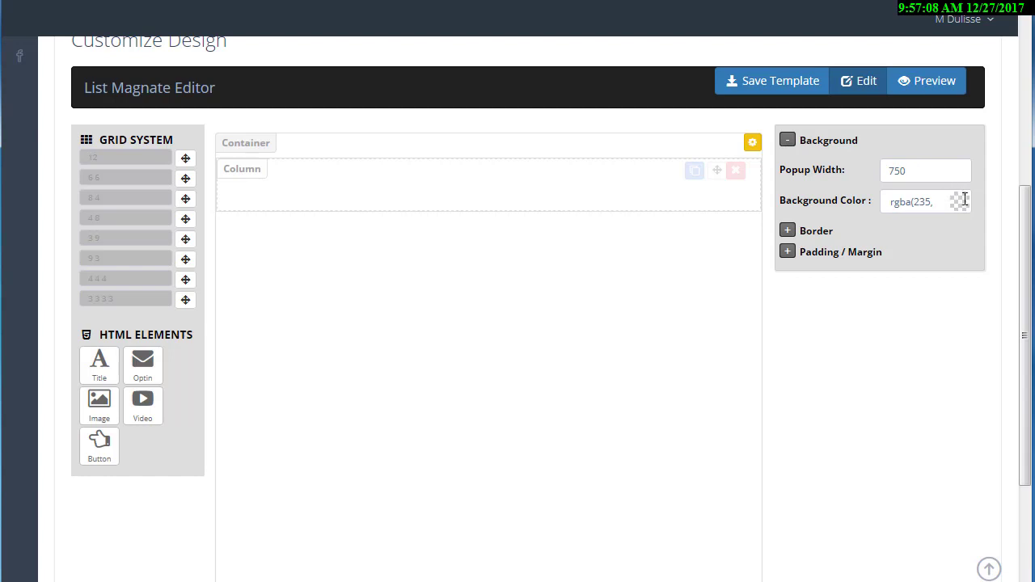
click(788, 232)
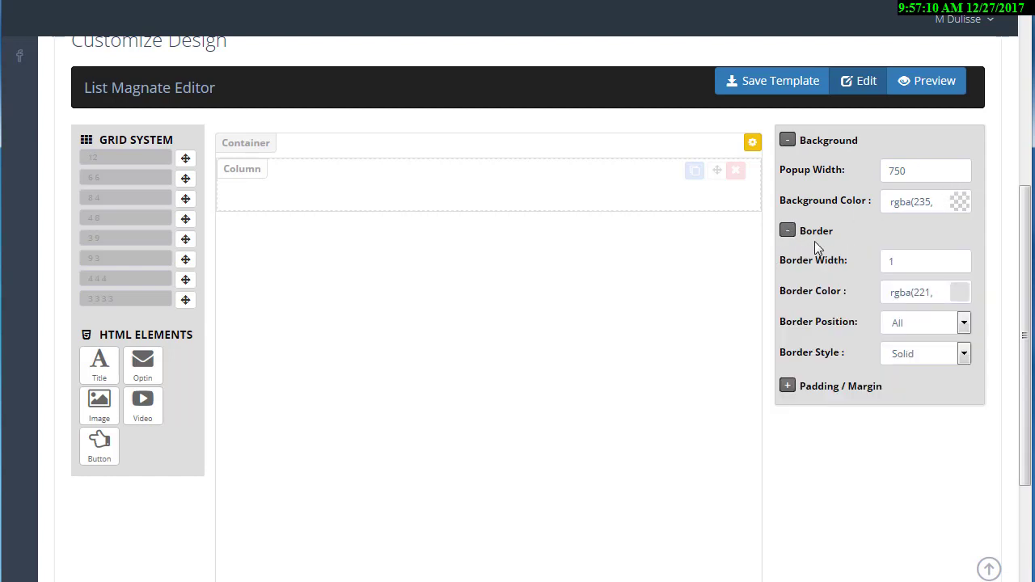
double_click(866, 260)
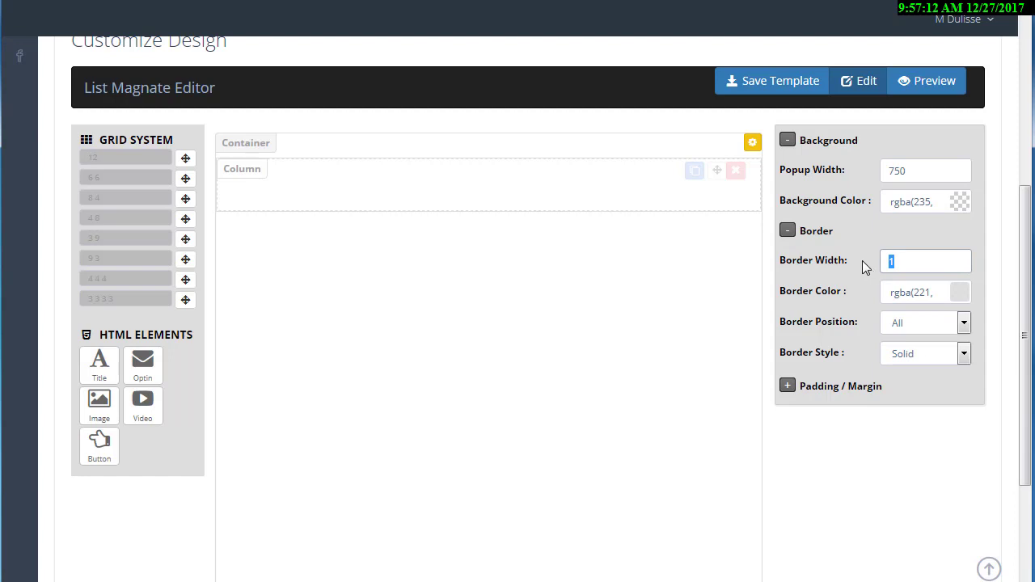
text(0)
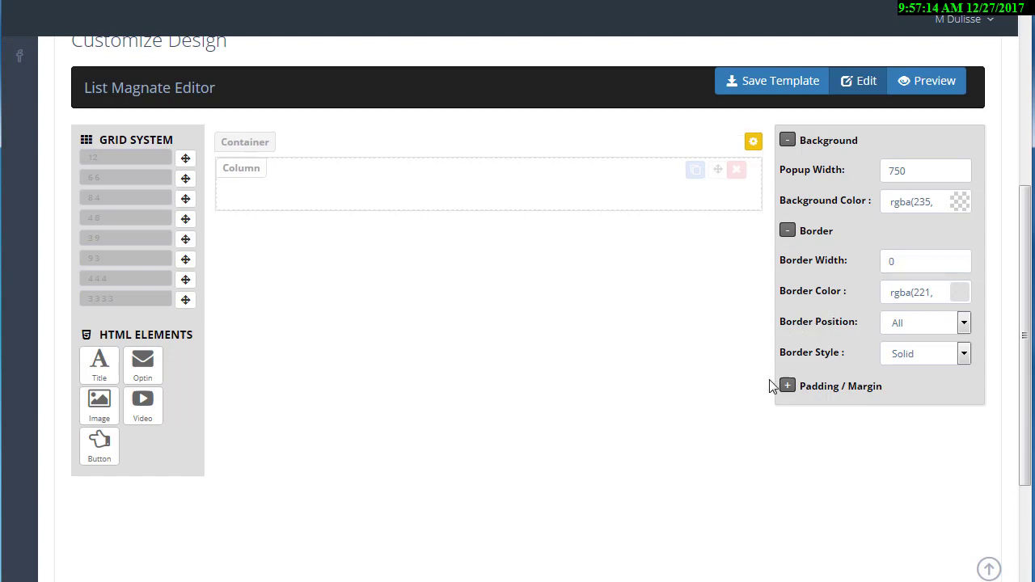
click(788, 388)
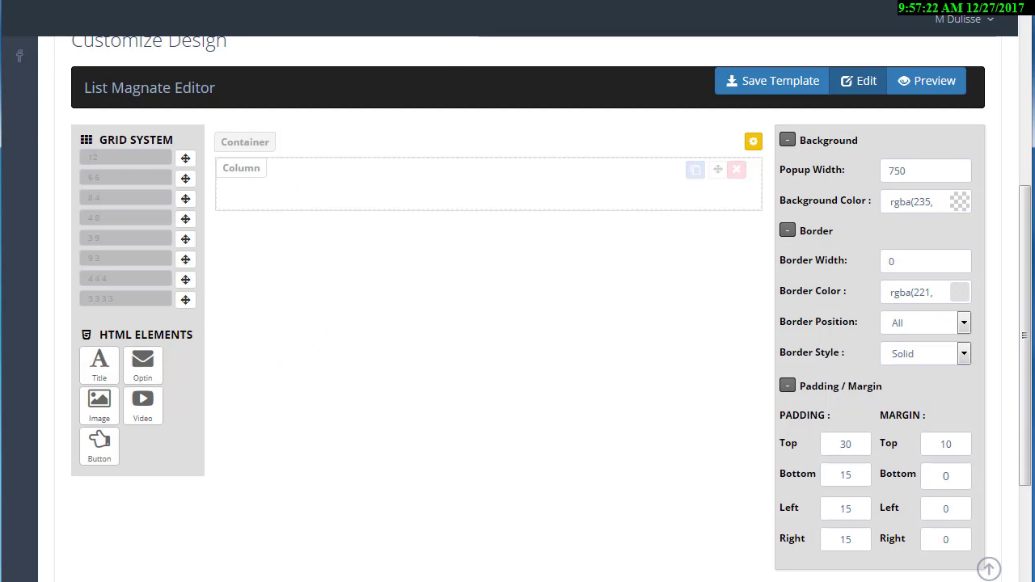
key(ctrl+Tab)
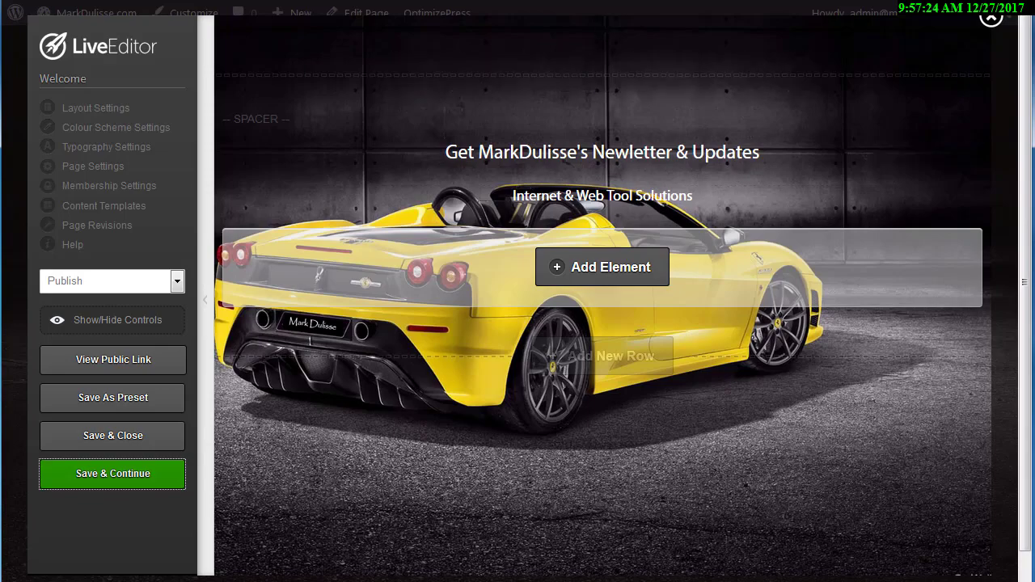
key(ctrl+shift+Tab)
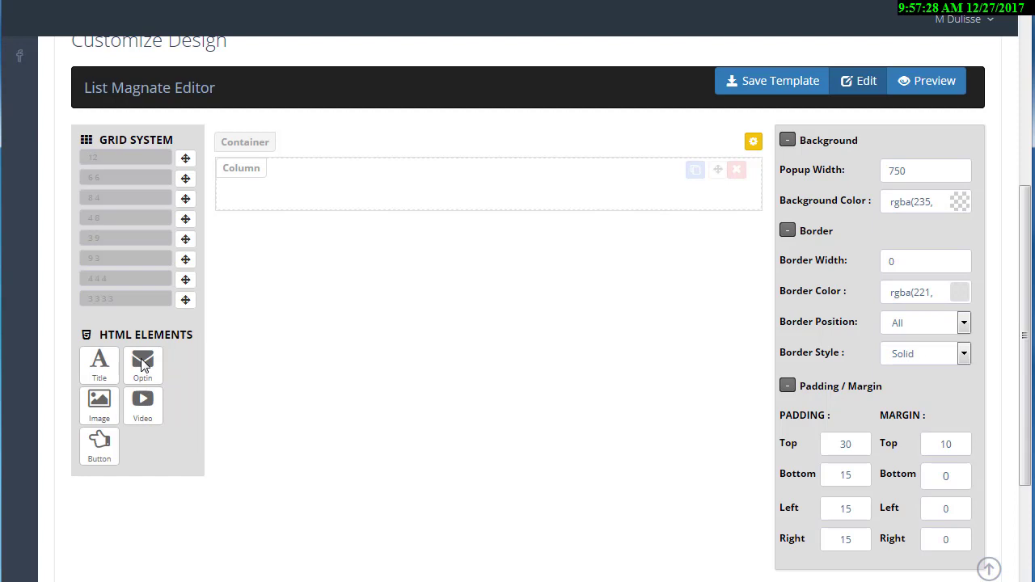
Drop an opt-in form into the column and set its Form Style to Horizontal.
drag(142, 363, 337, 192)
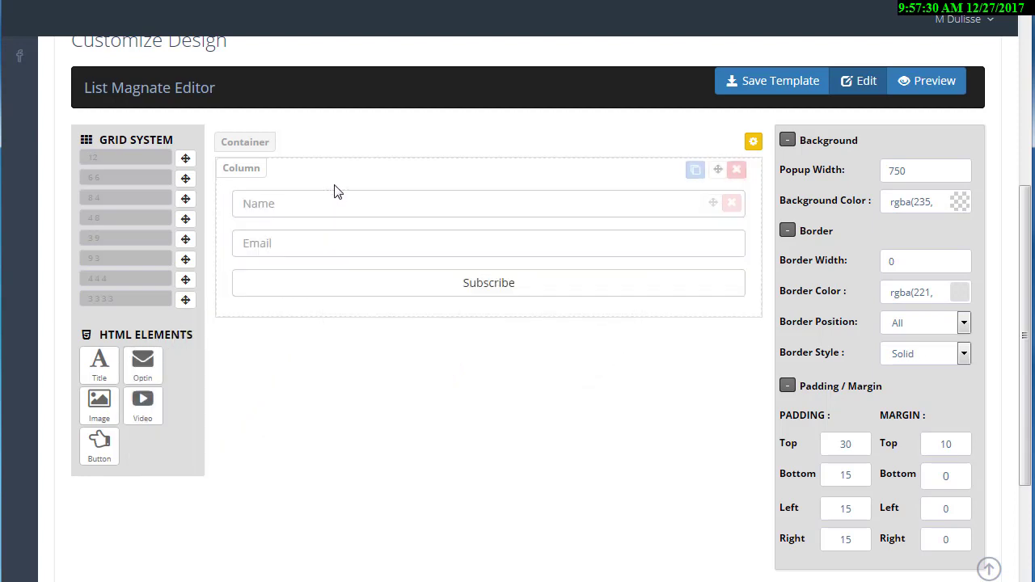
click(334, 253)
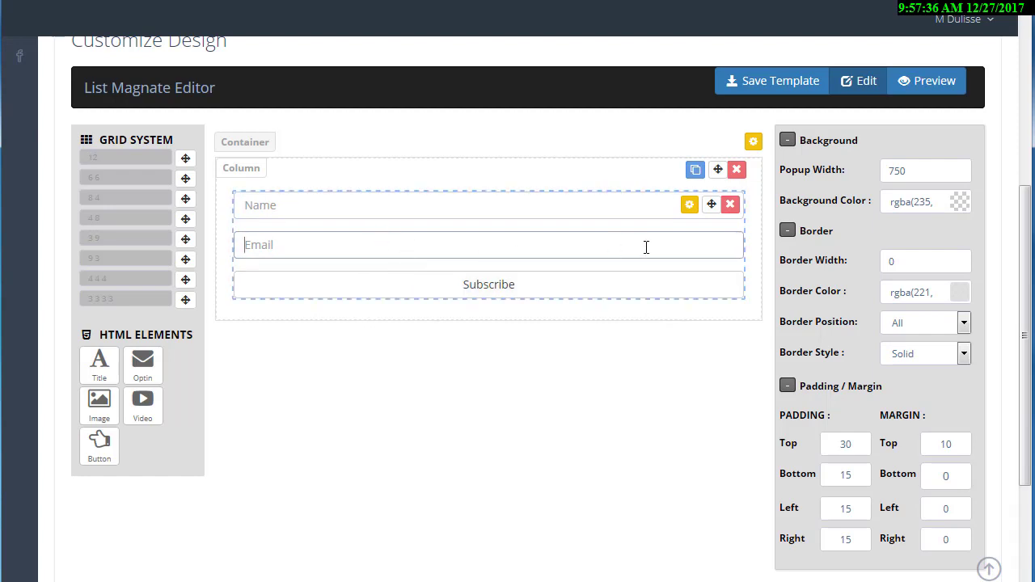
click(688, 207)
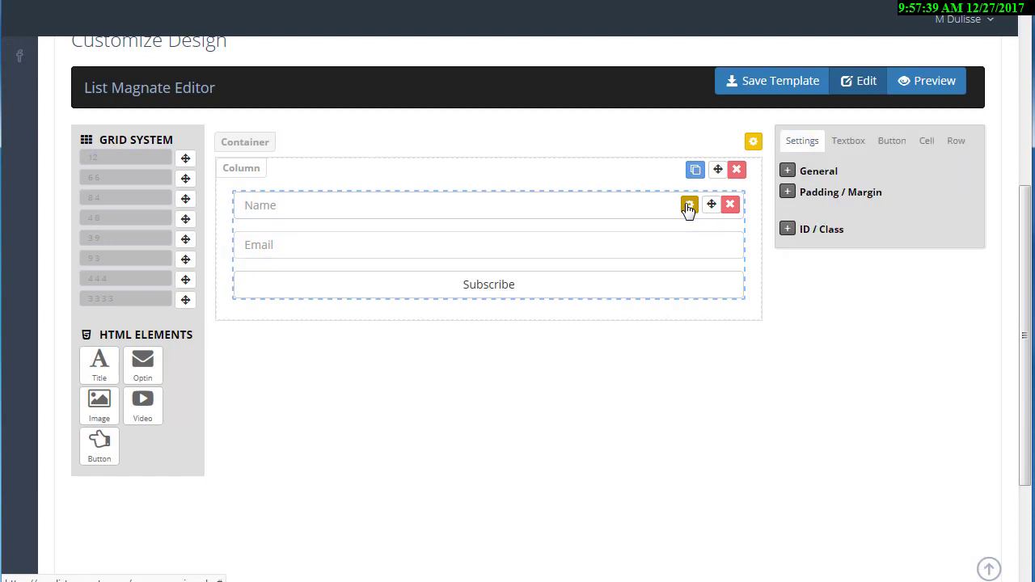
click(787, 171)
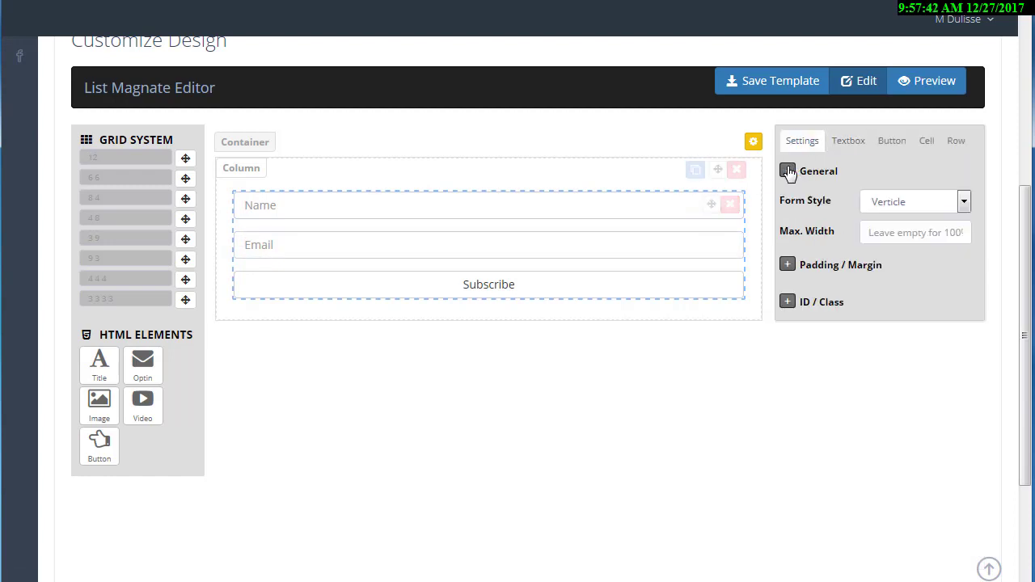
click(875, 201)
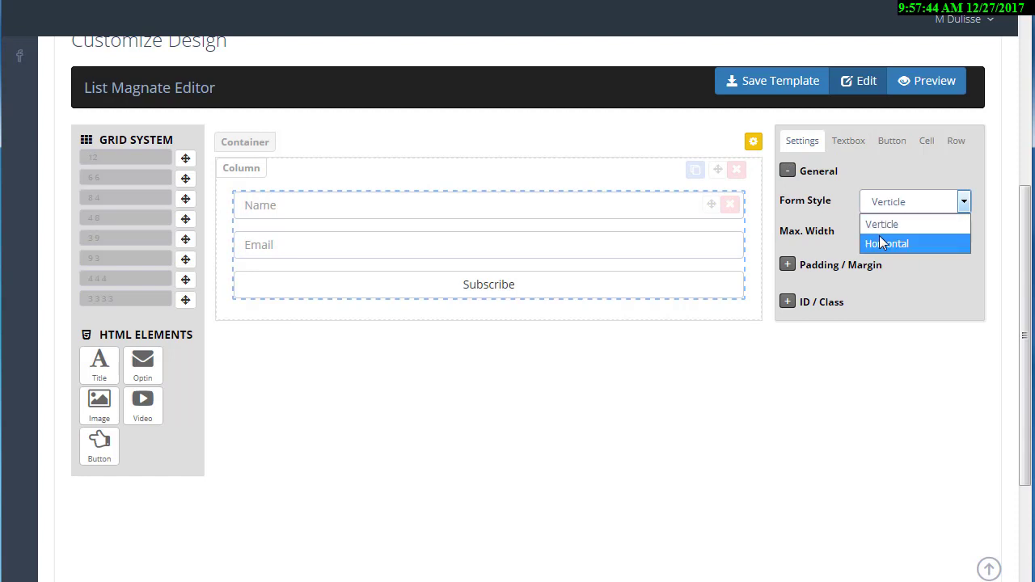
click(879, 237)
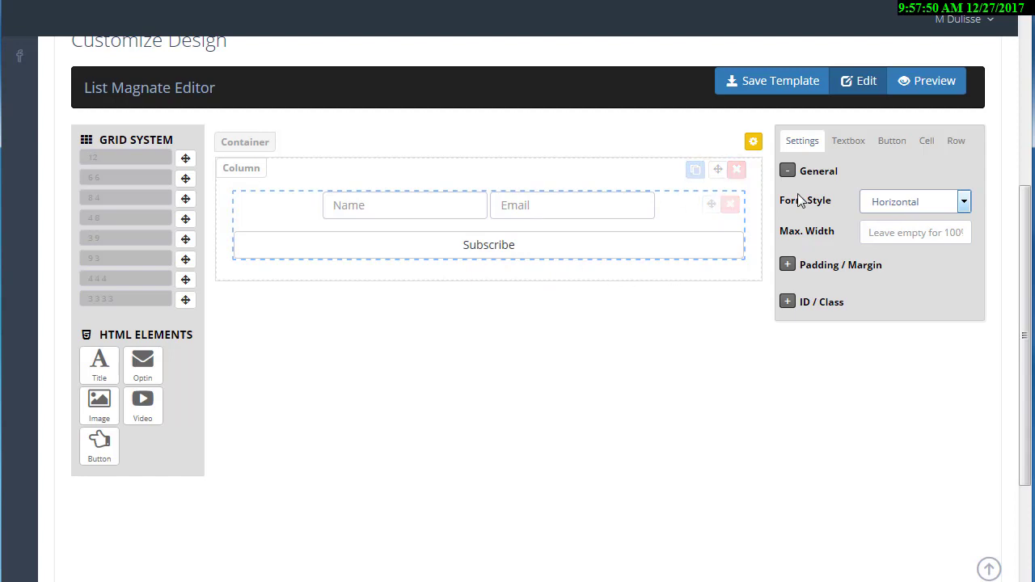
Set the opt-in form's Max. Width to 700.
click(884, 233)
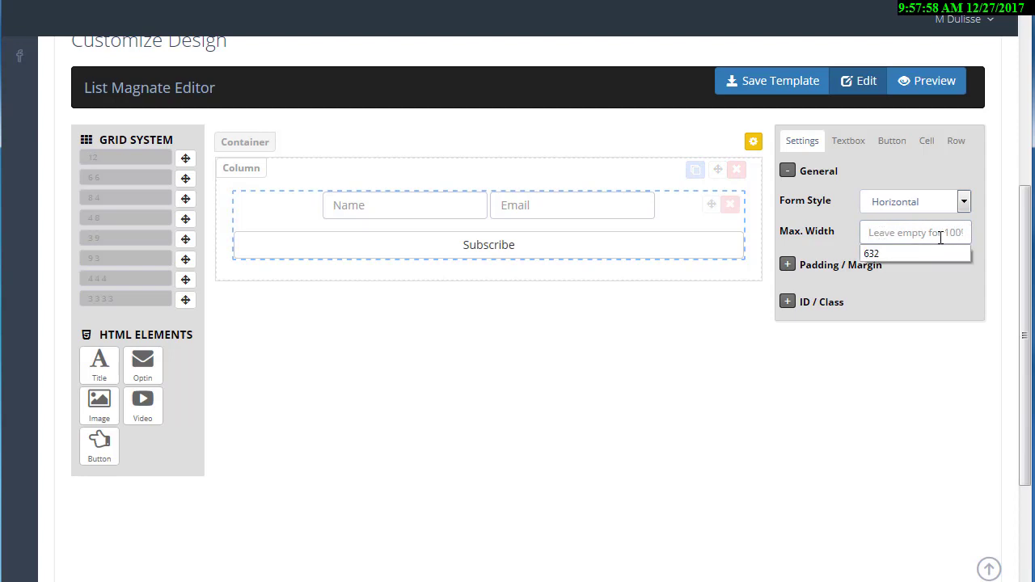
text(700)
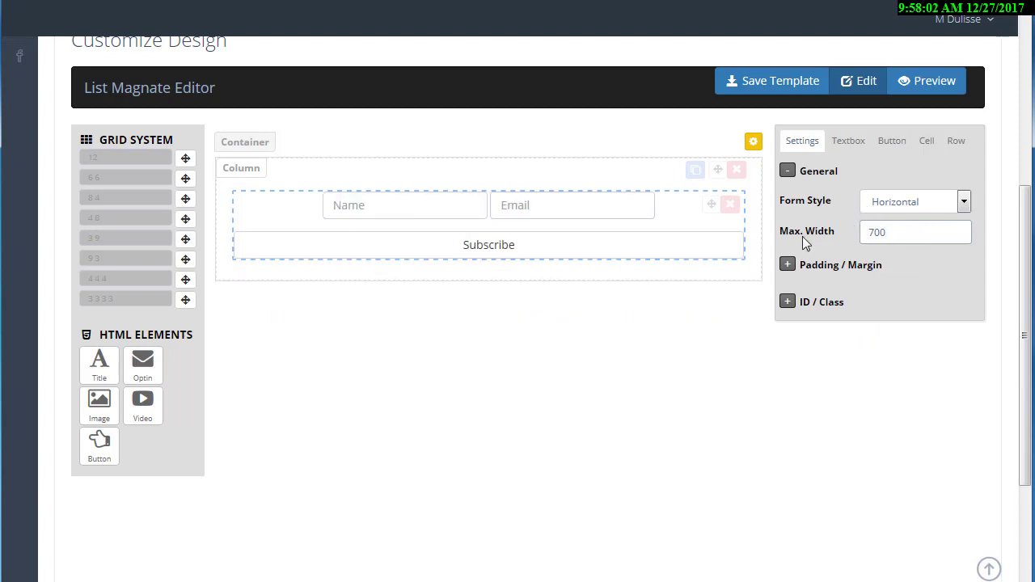
click(788, 266)
click(788, 266)
Disable the form's name field and set the email box's Max. Width to 500.
click(849, 142)
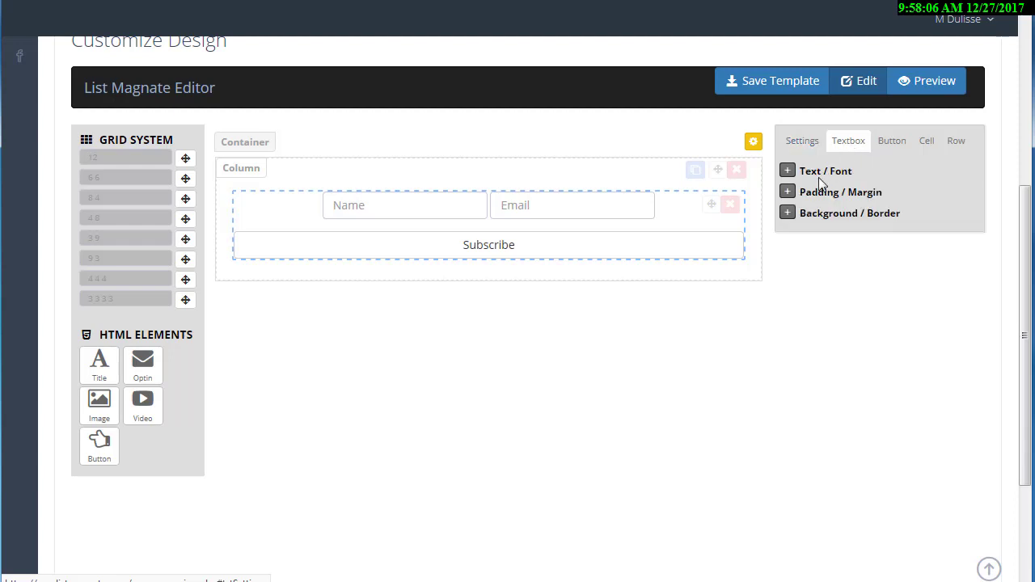
click(787, 172)
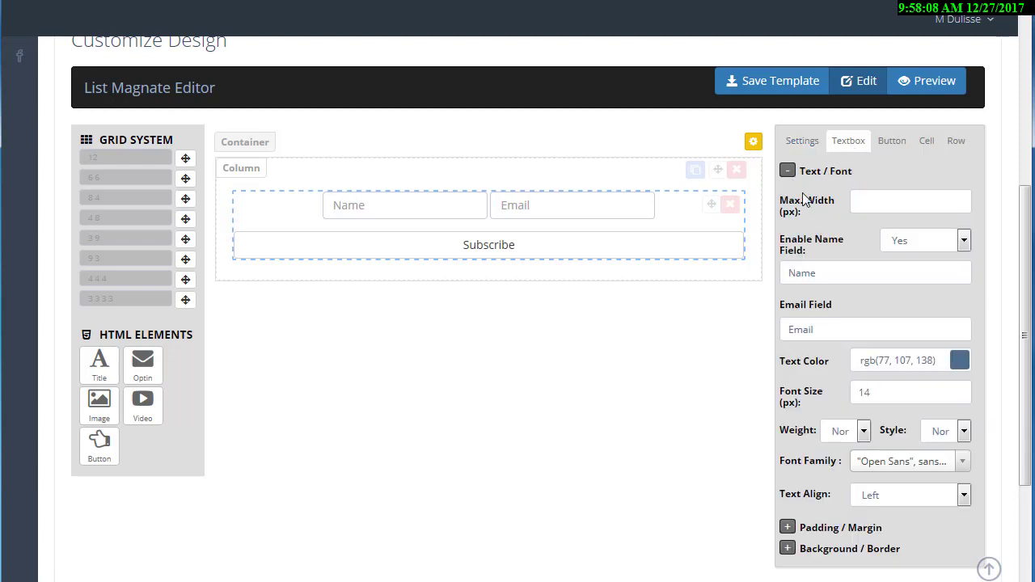
click(930, 246)
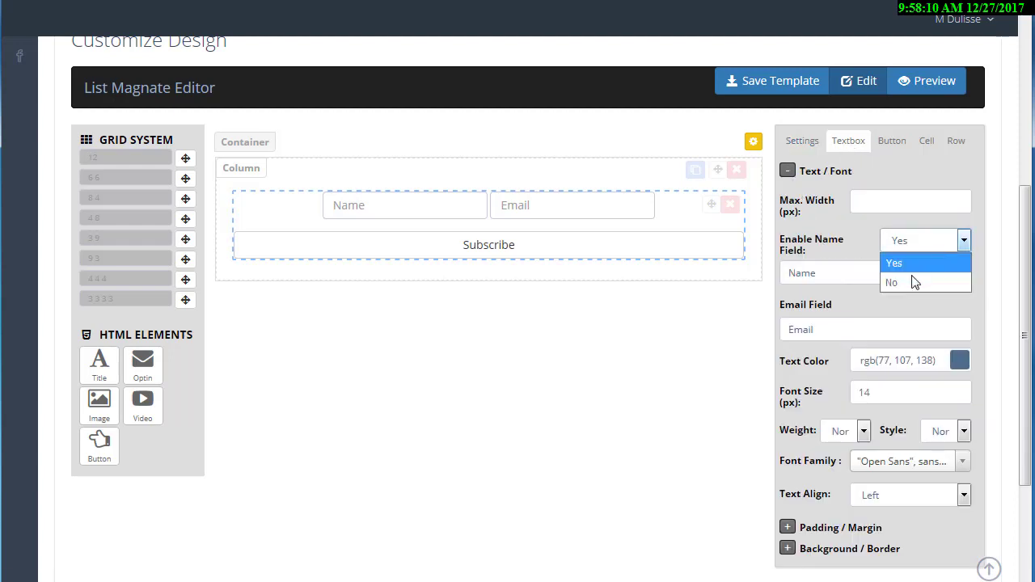
click(911, 279)
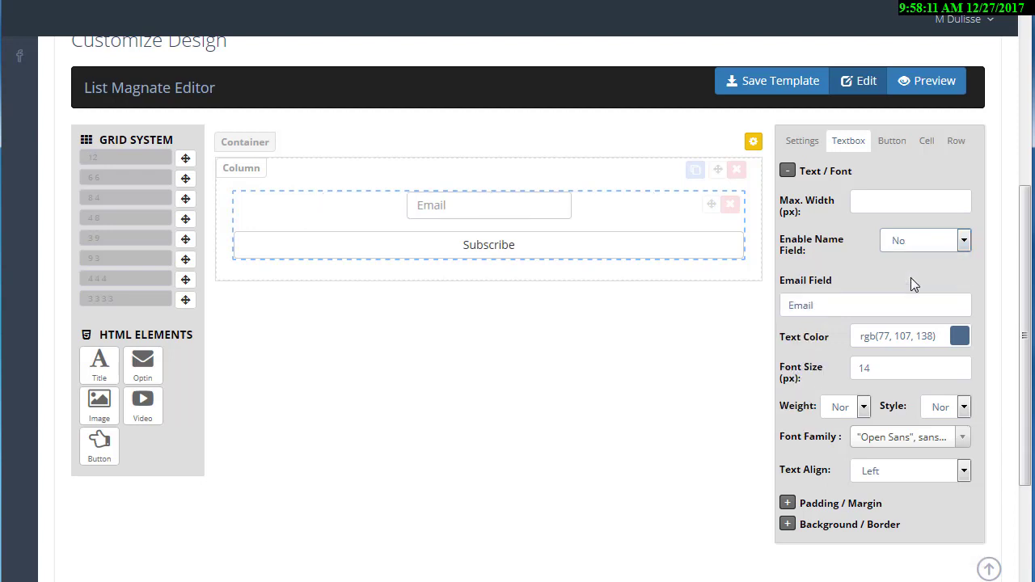
click(890, 203)
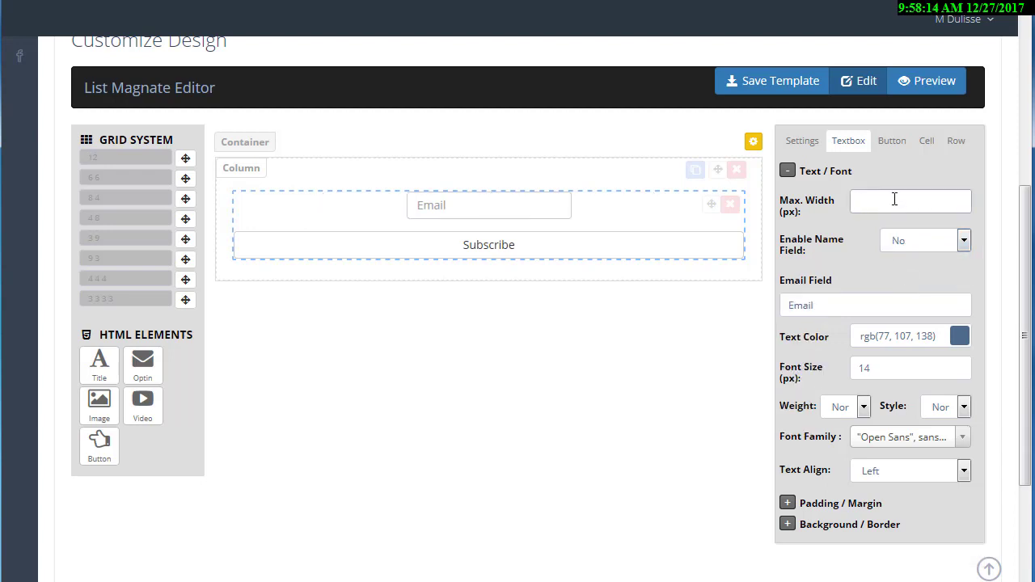
text(500)
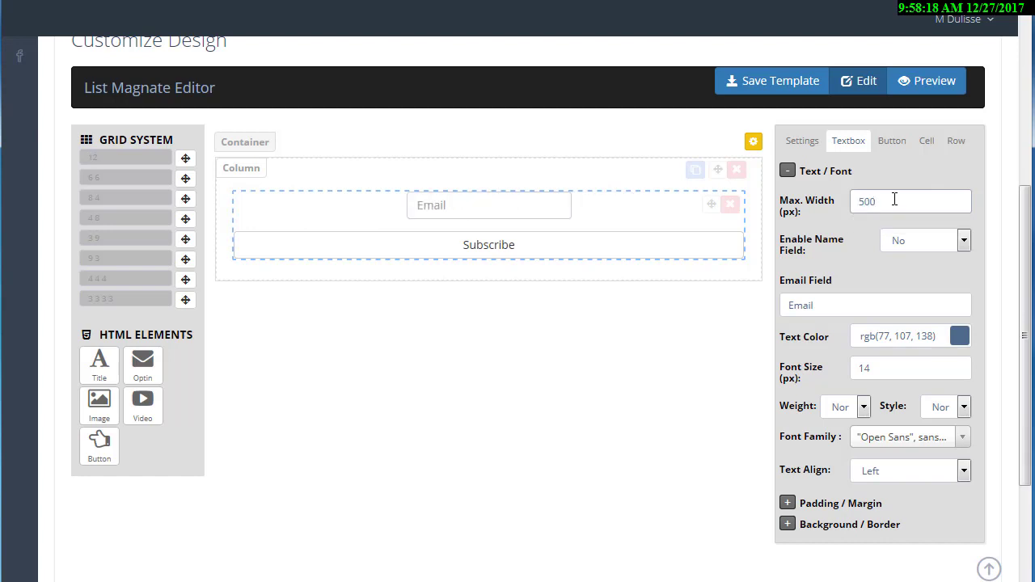
drag(894, 200, 832, 204)
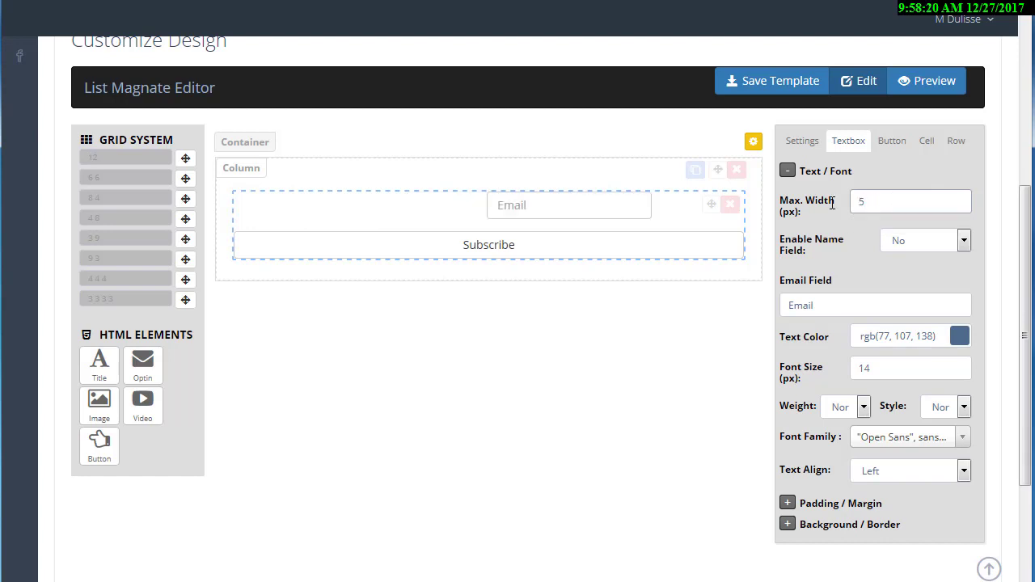
Change the email placeholder to 'Enter Your Email Here...' with left-aligned text.
click(828, 306)
drag(828, 305, 762, 311)
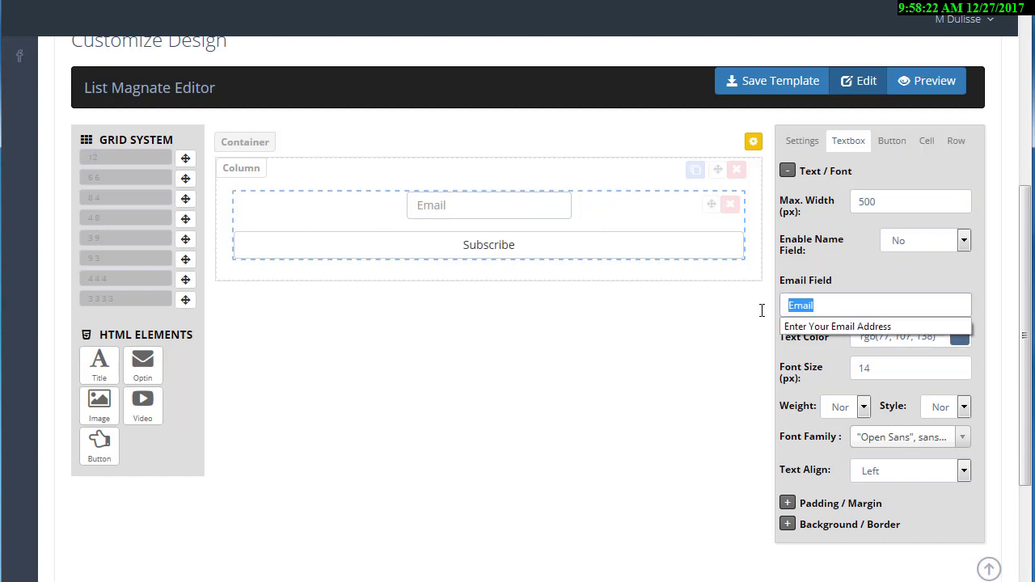
click(837, 327)
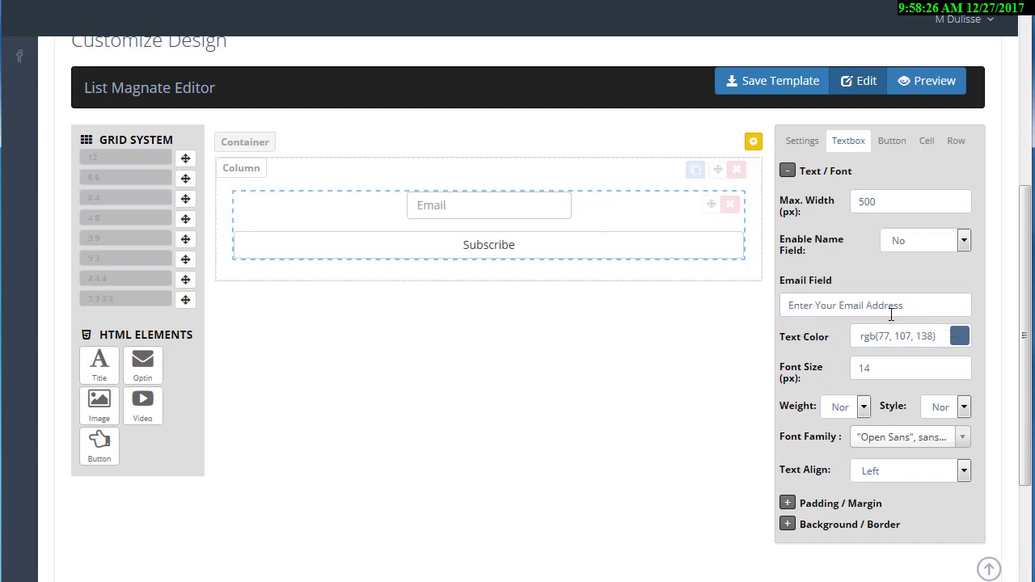
drag(914, 304, 775, 308)
text(En)
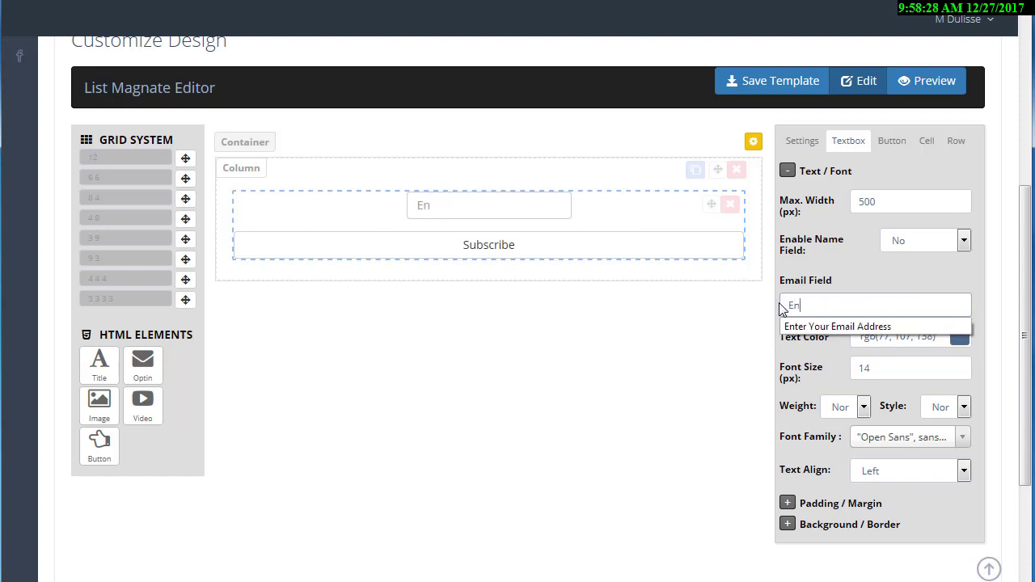
text(ter Your Emai)
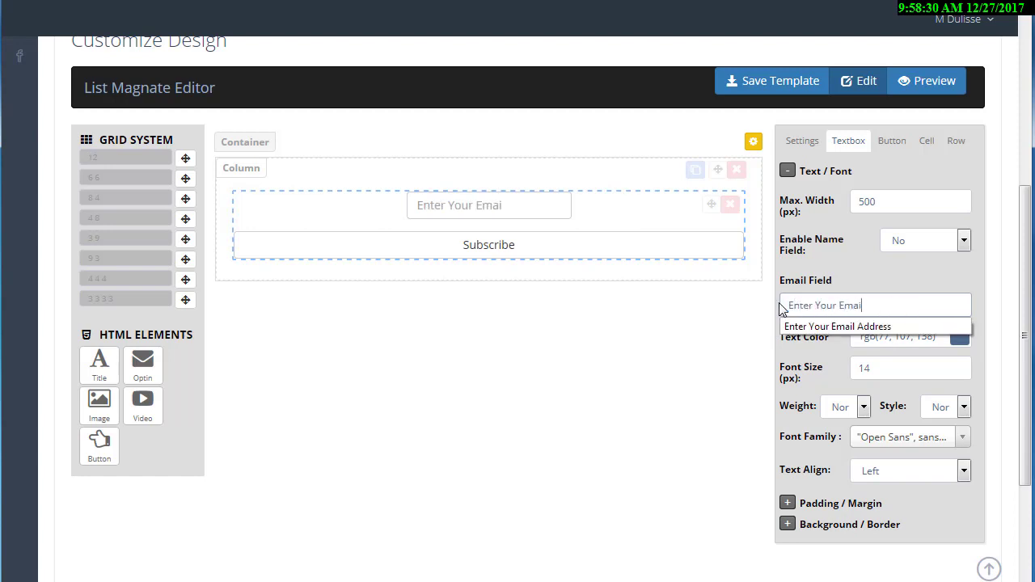
text(l Here...)
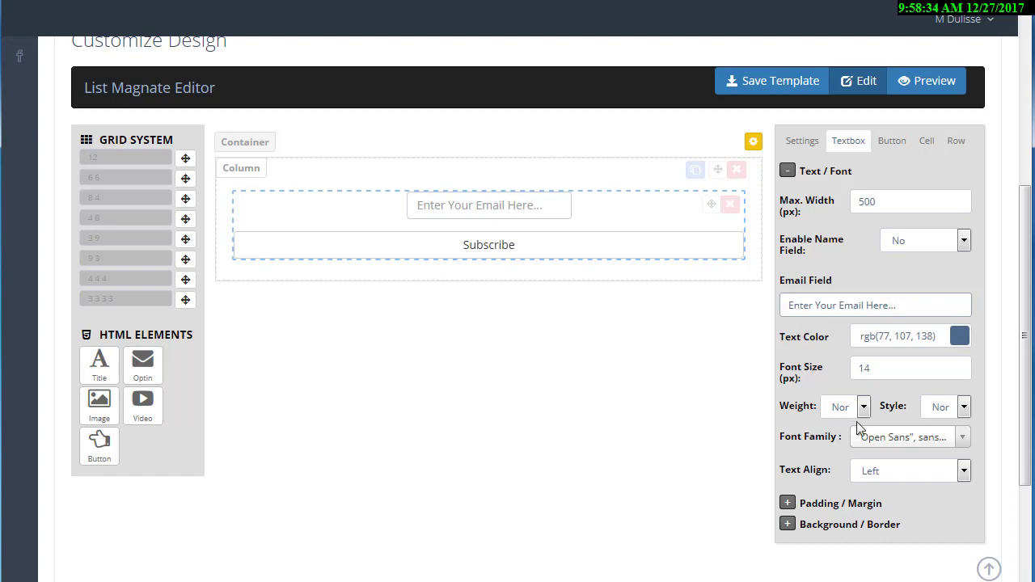
click(905, 473)
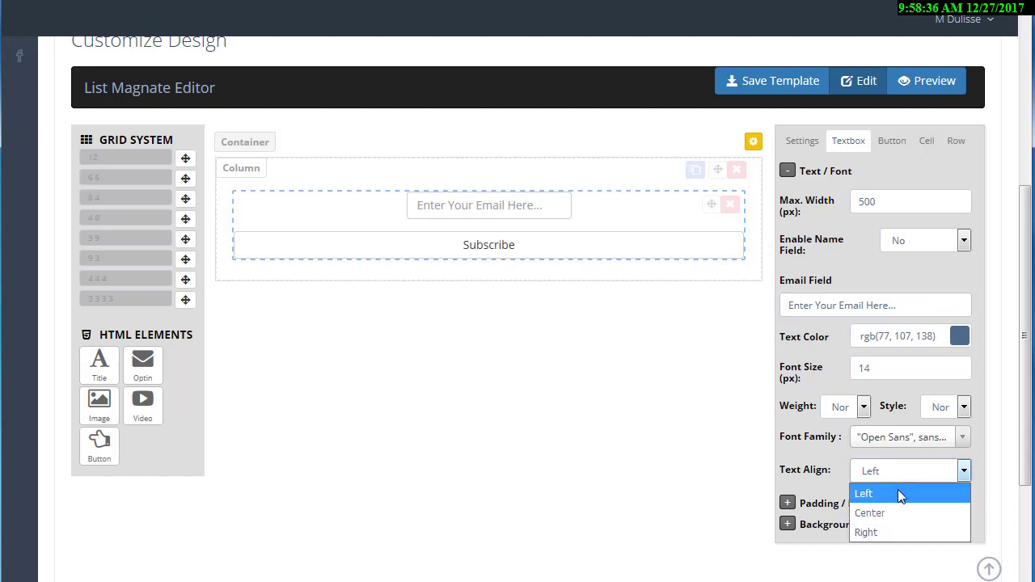
click(897, 489)
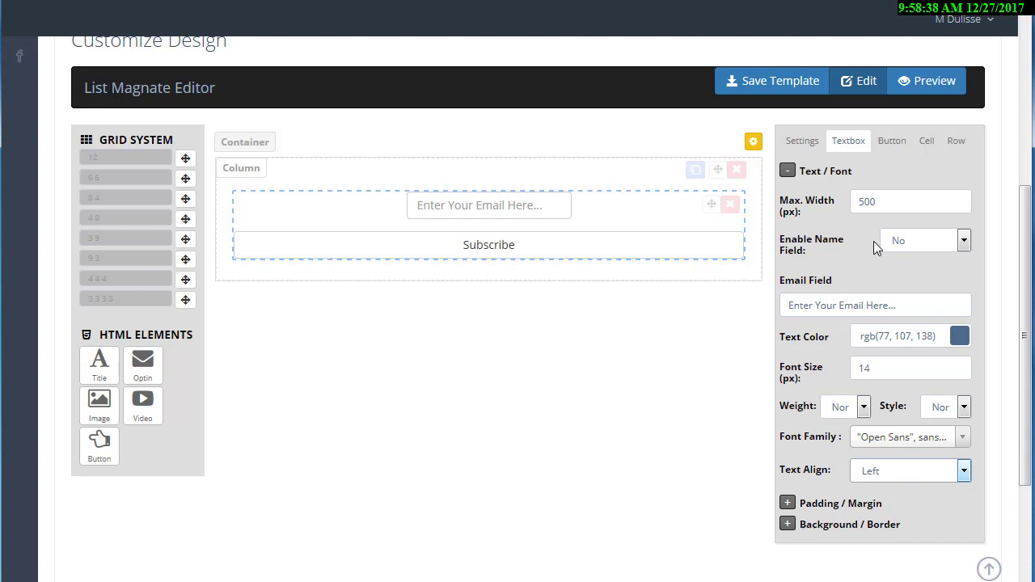
click(904, 147)
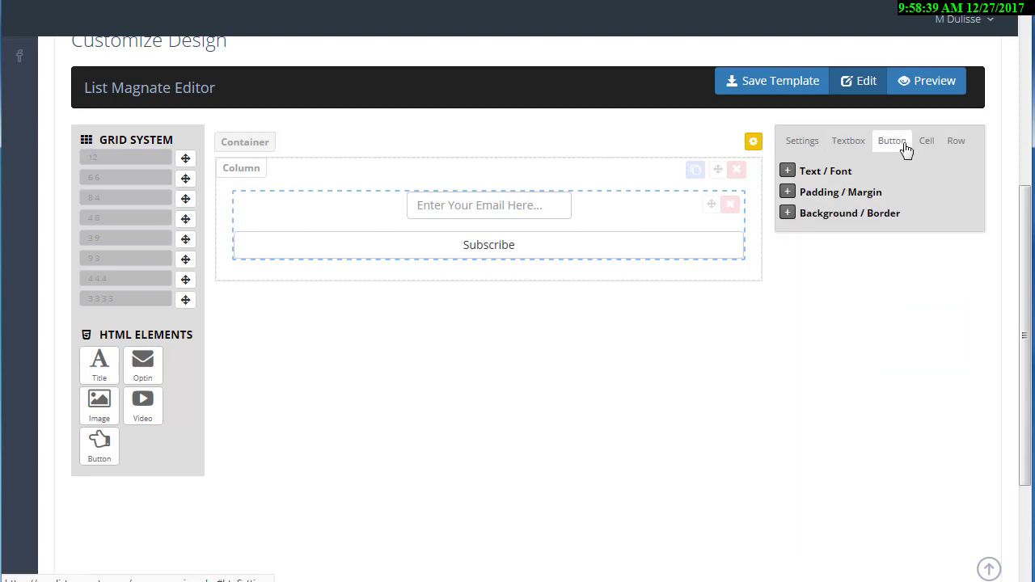
Set the Subscribe button's Max. Width to 130 so it sits beside the email box.
click(808, 171)
drag(847, 228, 807, 232)
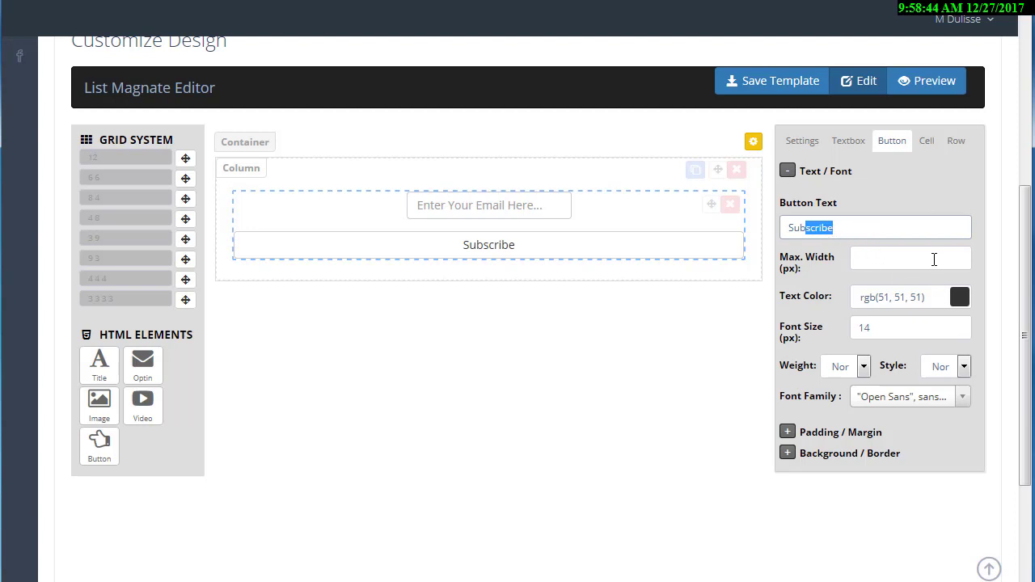
click(934, 259)
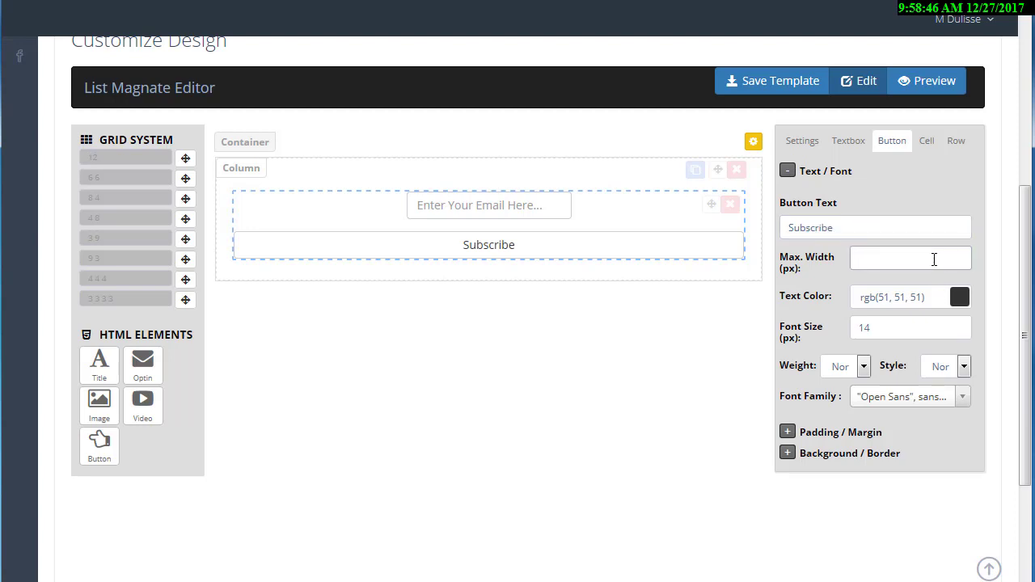
text(130)
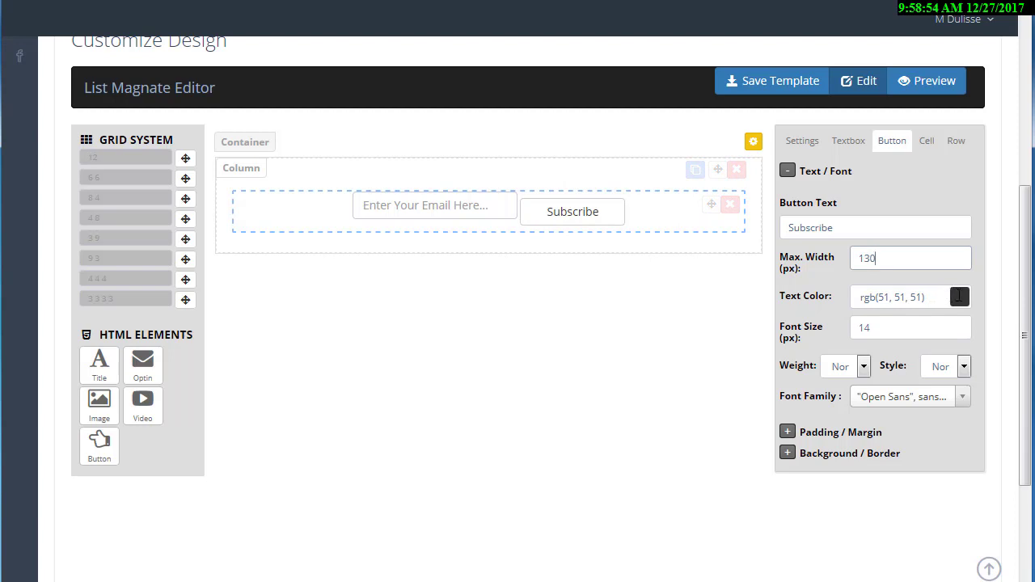
click(788, 452)
Give the Subscribe button a bright yellow-green hover background colour.
scroll(808, 410, down, 1)
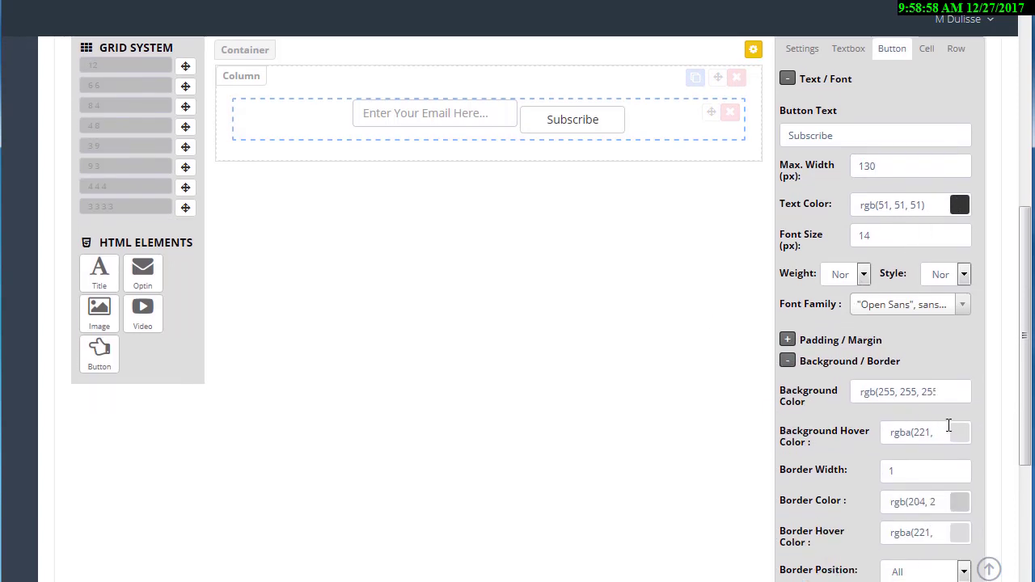
click(961, 430)
click(901, 475)
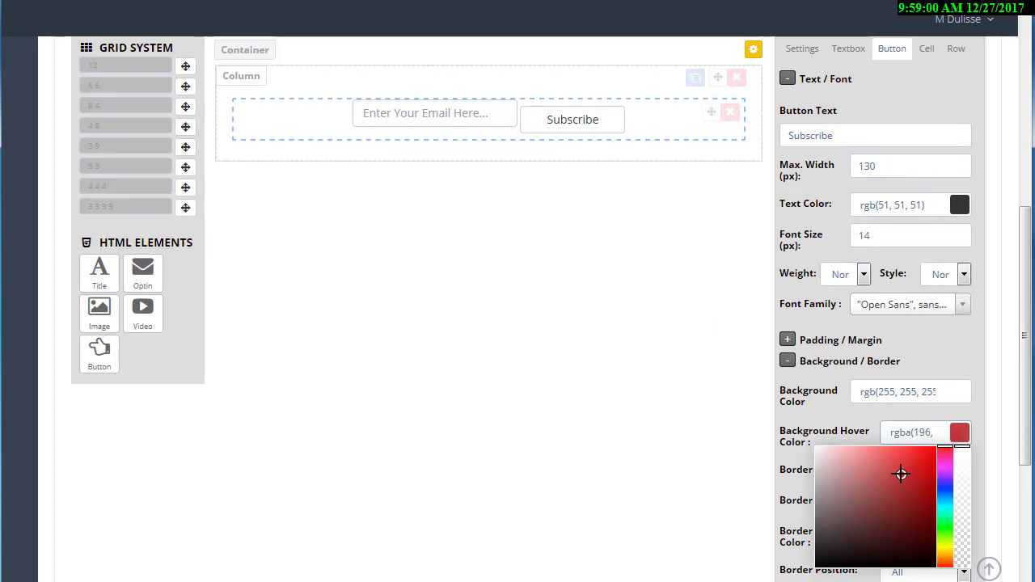
click(944, 546)
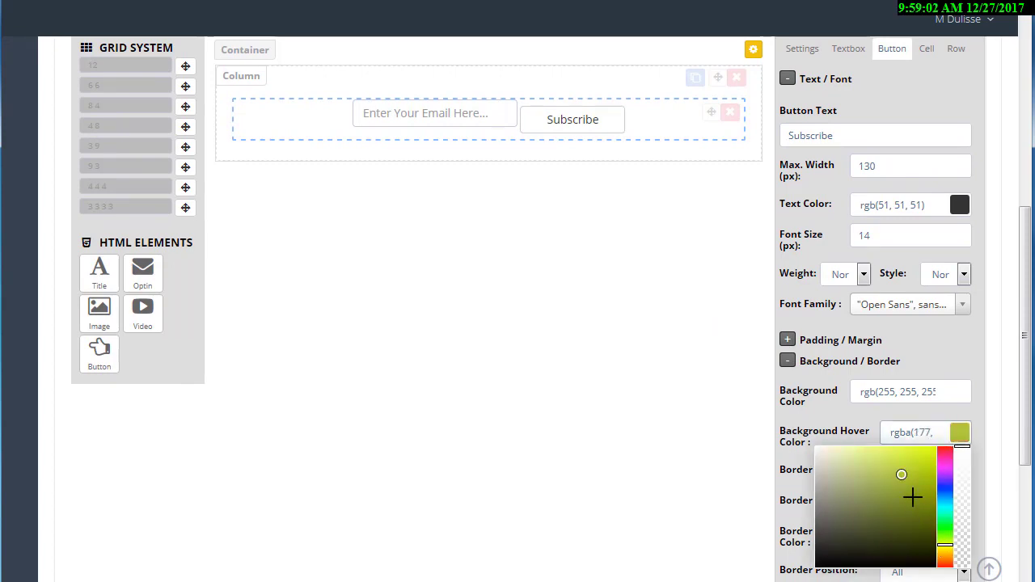
drag(907, 482, 933, 447)
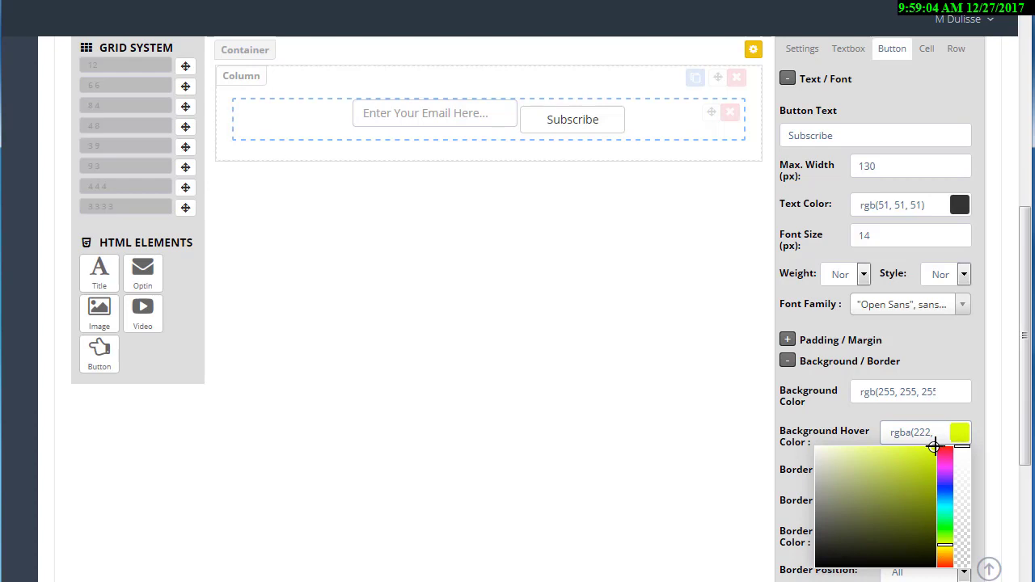
click(974, 356)
Lighten the button's border colour to near-white, about rgb(232, 232, 232).
scroll(968, 334, down, 3)
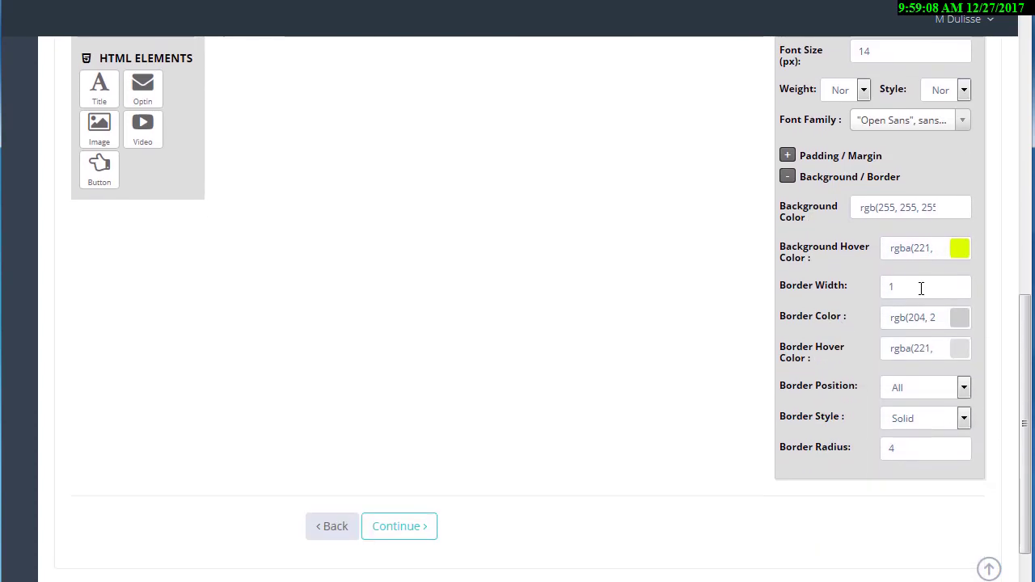
drag(921, 288, 869, 286)
click(963, 317)
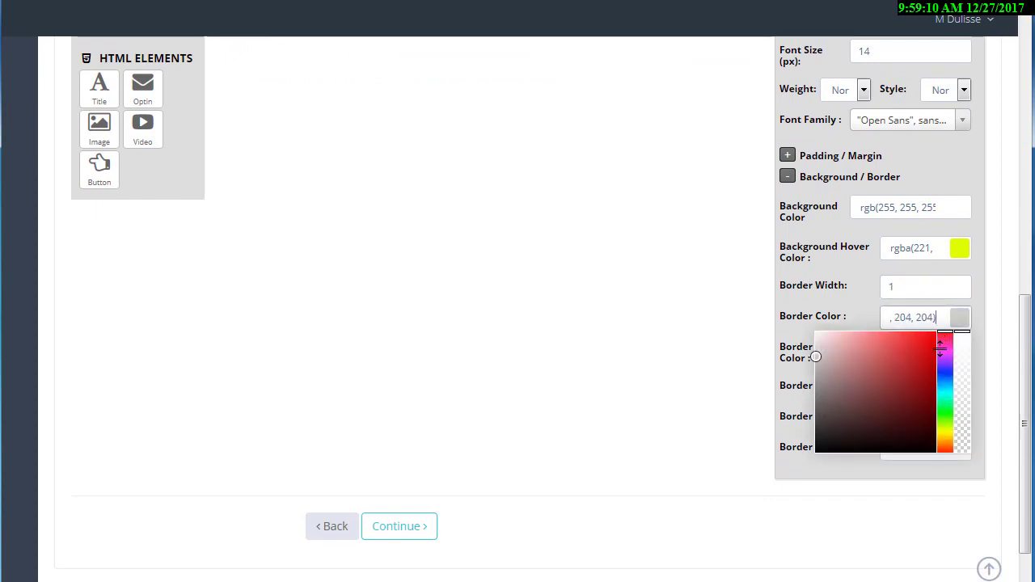
drag(864, 358, 814, 344)
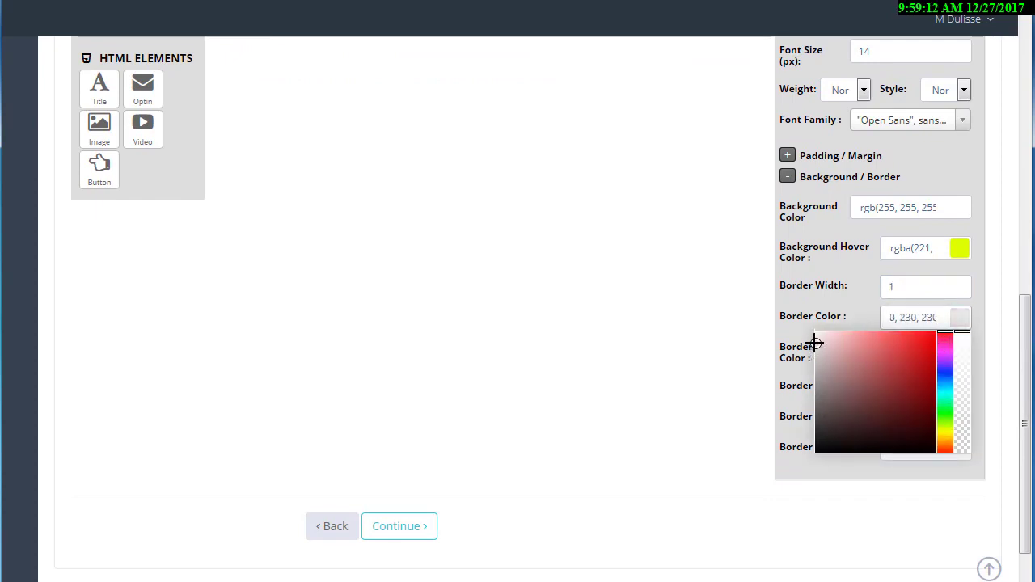
click(801, 320)
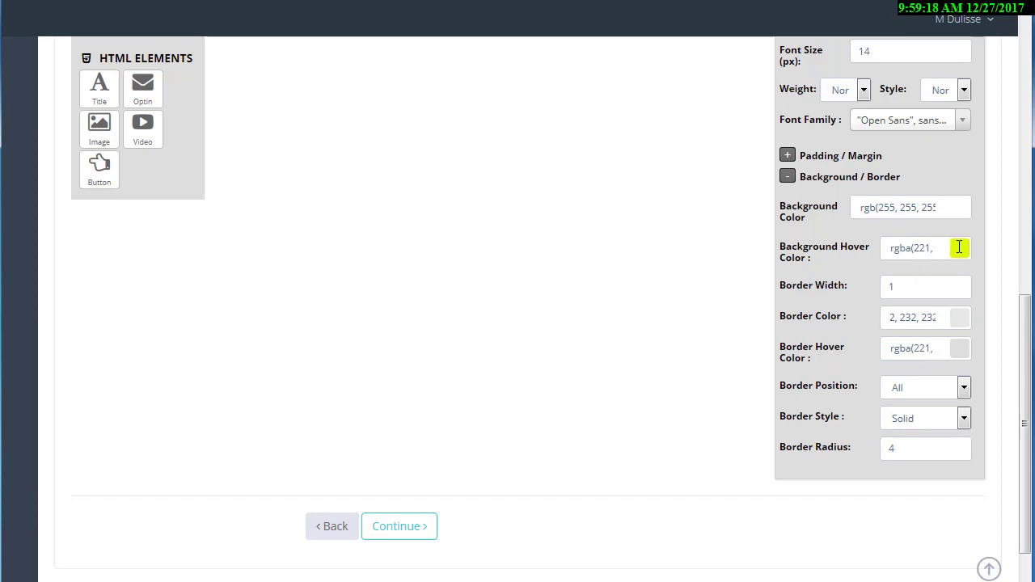
click(946, 207)
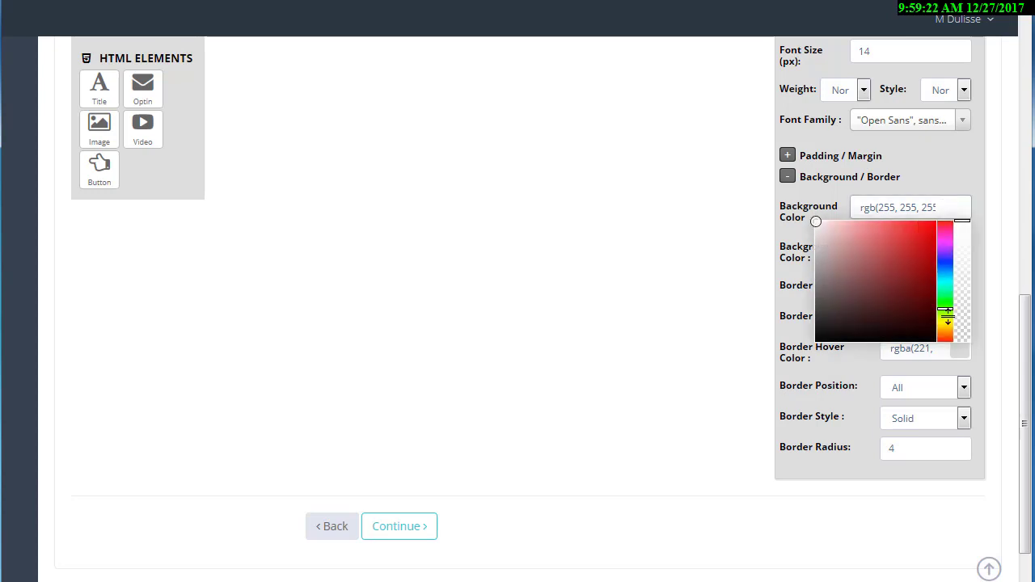
Give the Subscribe button a lime background and a trial blue hover colour, keeping border radius 4.
click(947, 317)
click(937, 221)
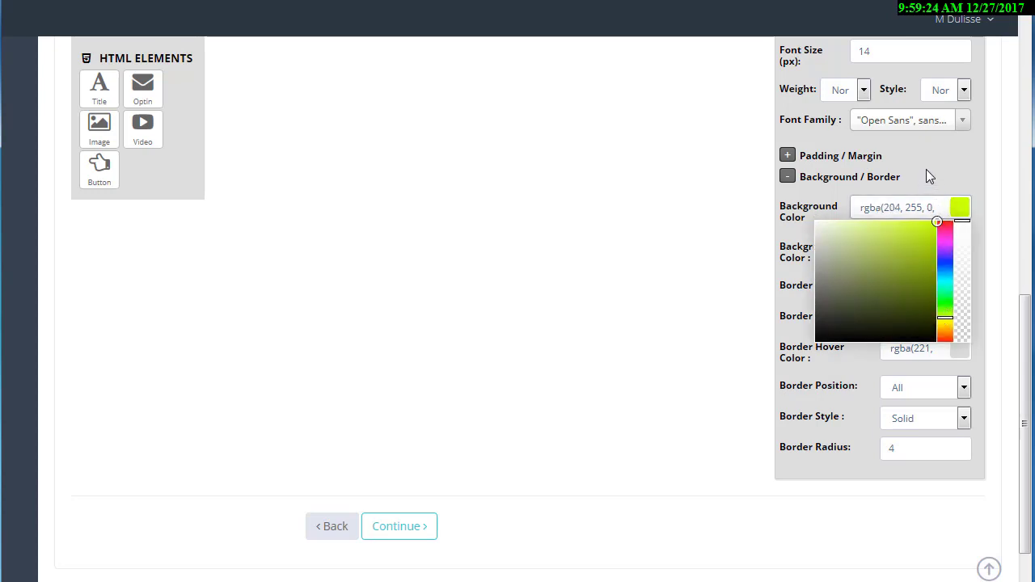
click(926, 169)
click(956, 245)
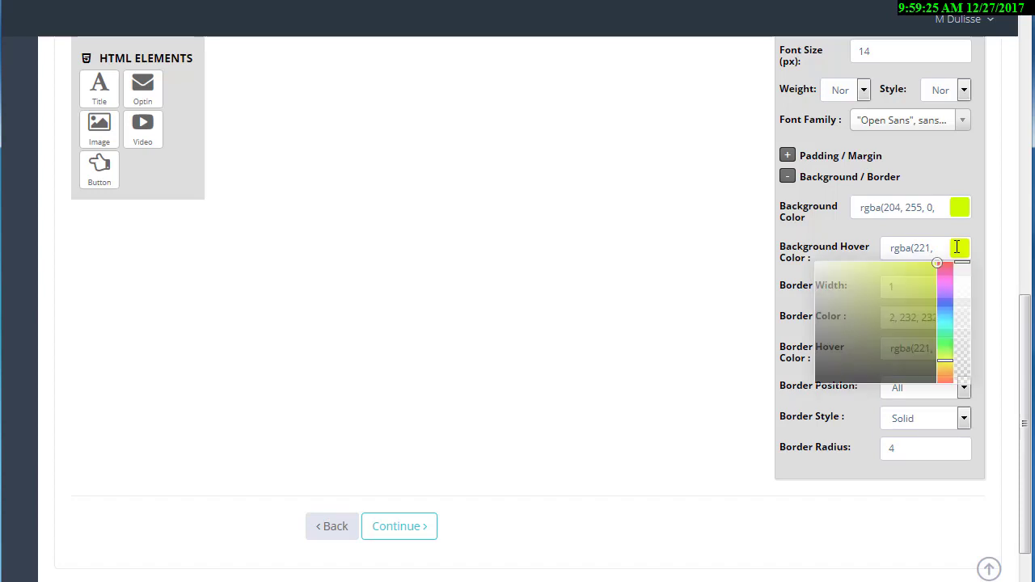
click(945, 305)
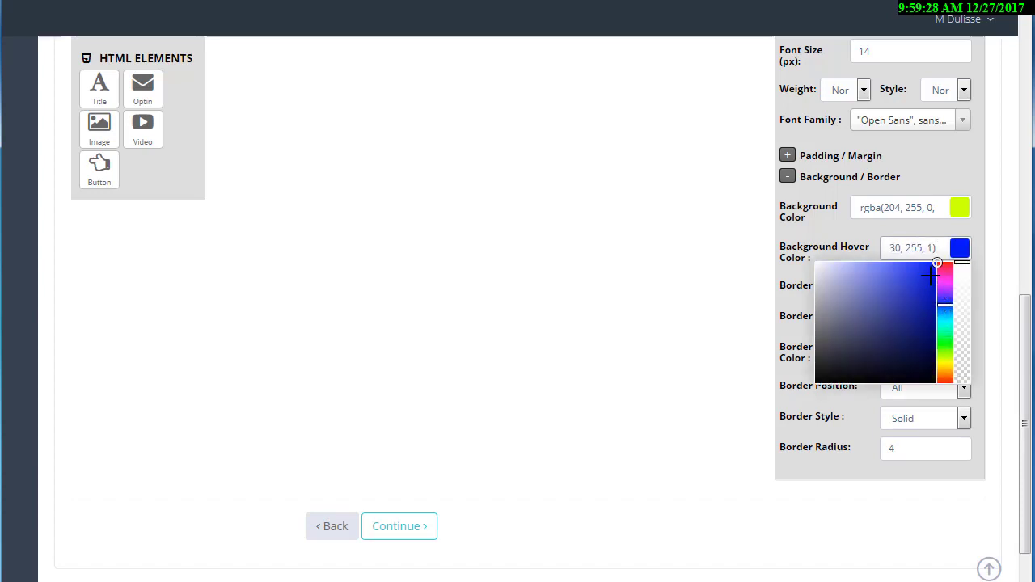
click(846, 225)
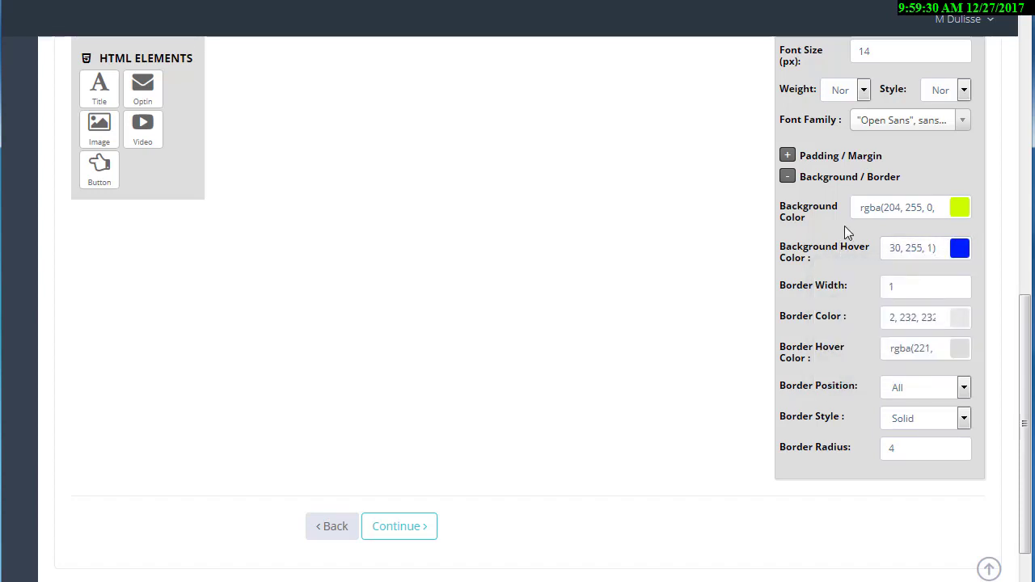
scroll(844, 226, down, 1)
drag(914, 399, 873, 407)
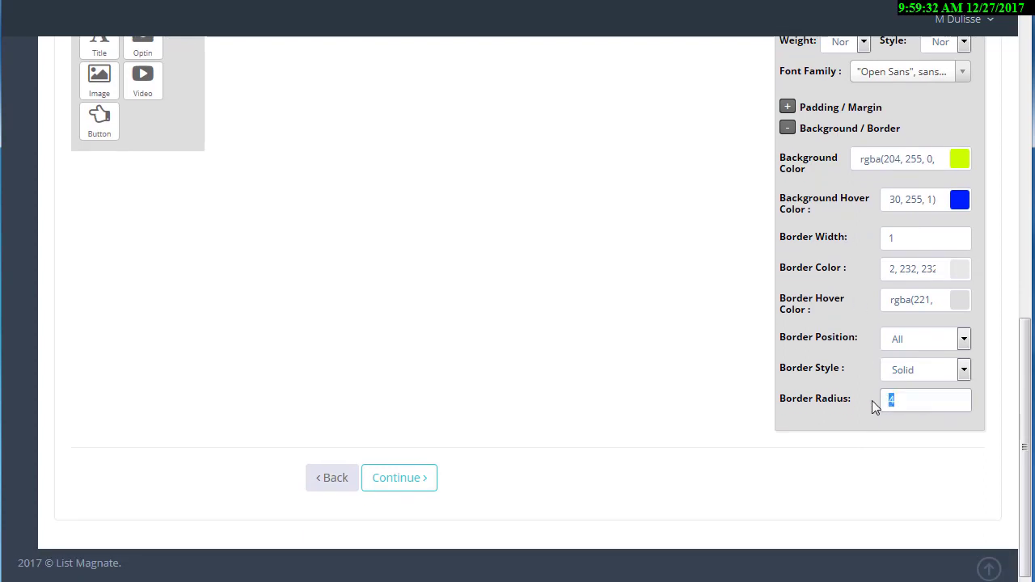
click(847, 380)
scroll(755, 360, up, 3)
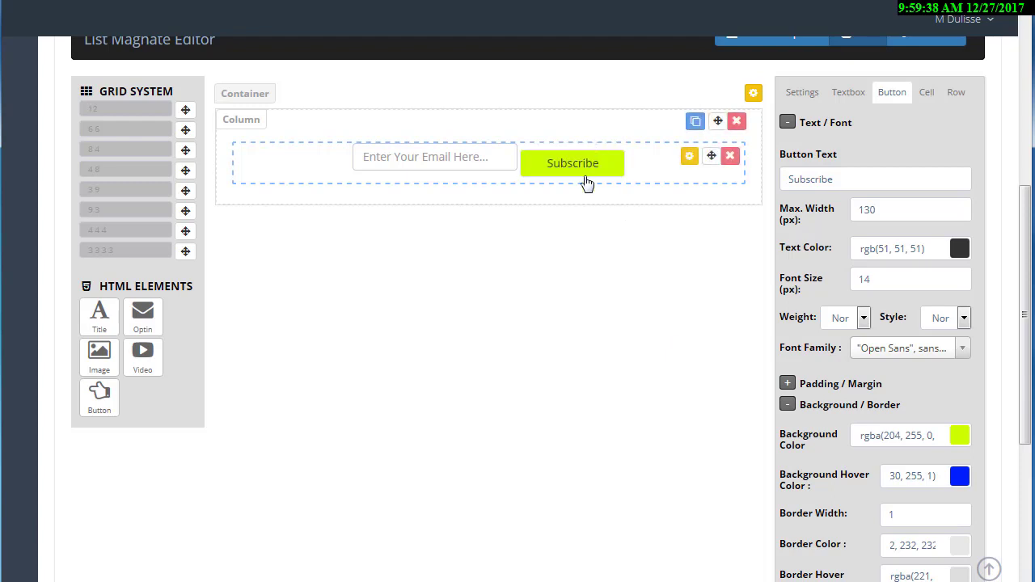
Change the button's Background Hover Color to a darker green.
click(952, 472)
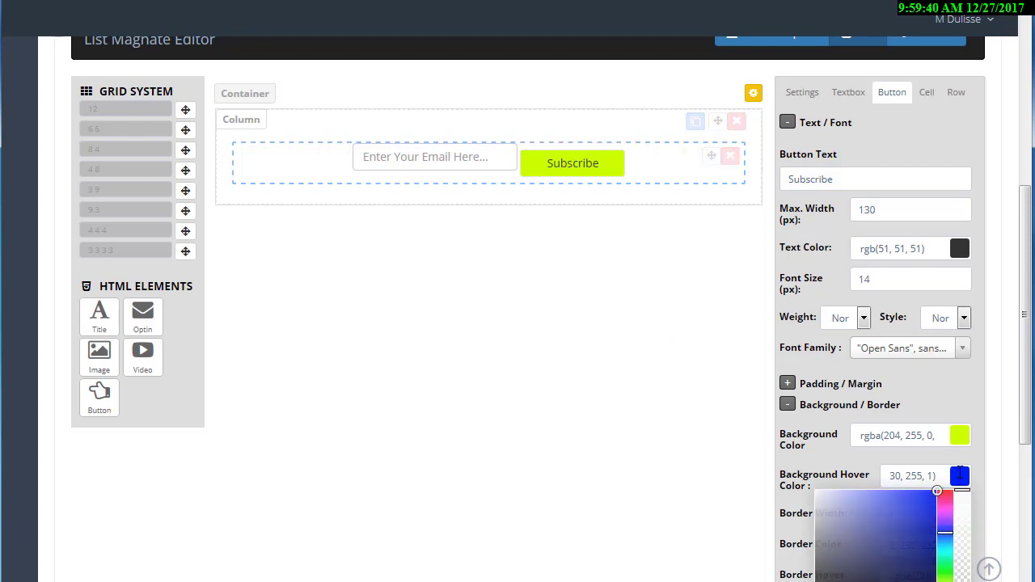
scroll(915, 469, down, 1)
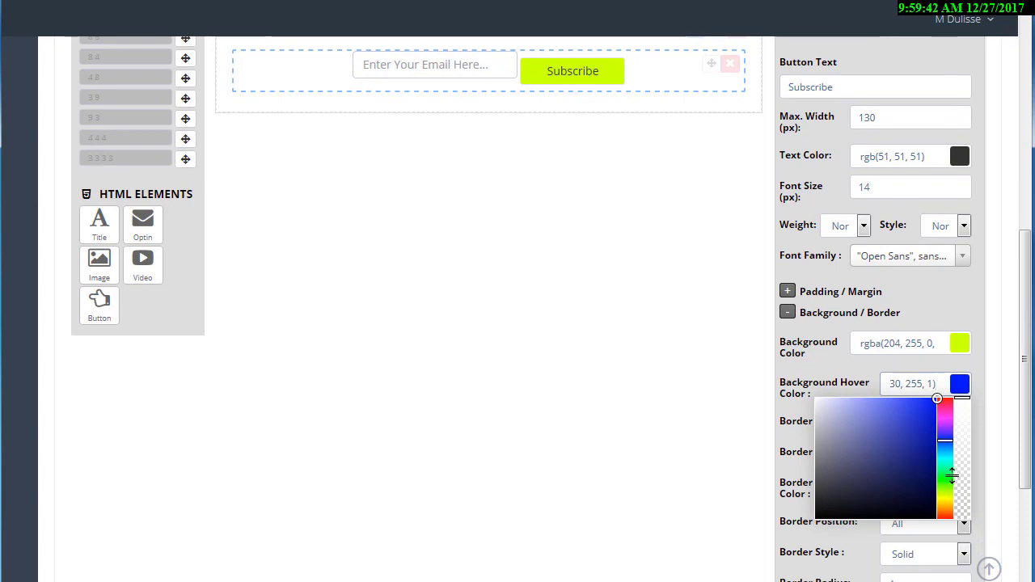
click(945, 477)
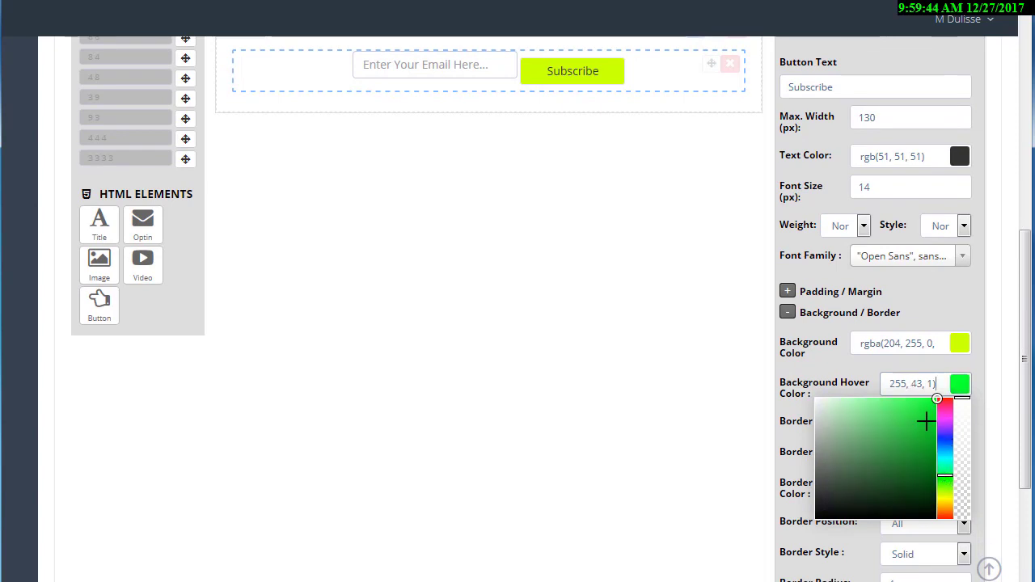
drag(926, 421, 932, 420)
click(642, 250)
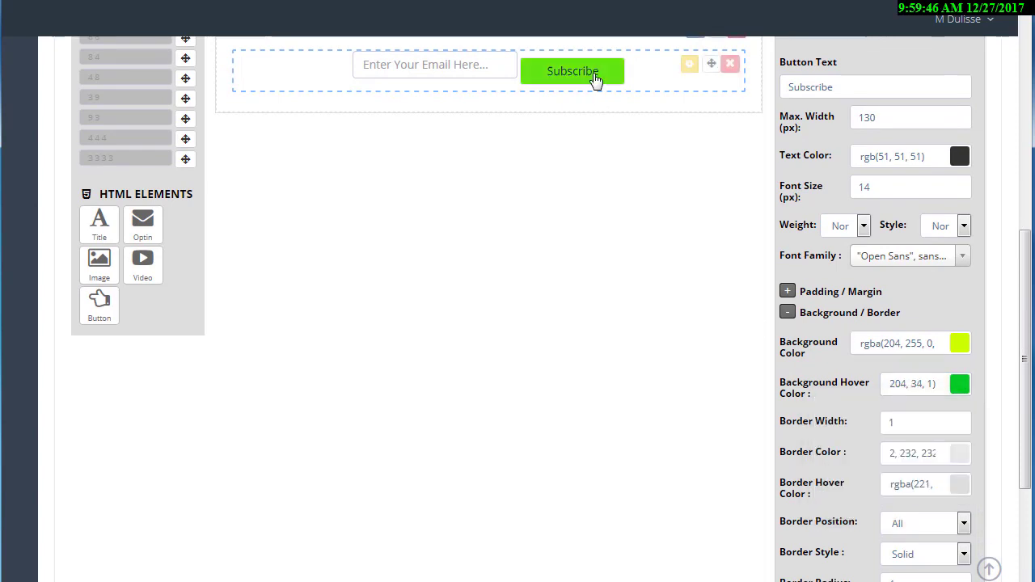
scroll(624, 235, up, 1)
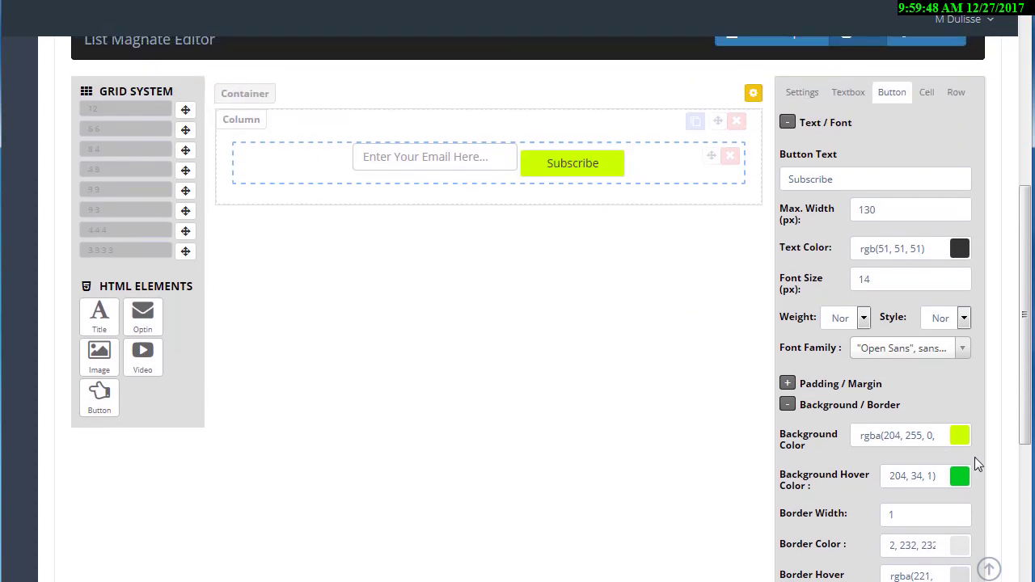
Fine-tune the button background to a bright yellow-lime, rgba(223, 255, 15).
click(965, 436)
click(936, 458)
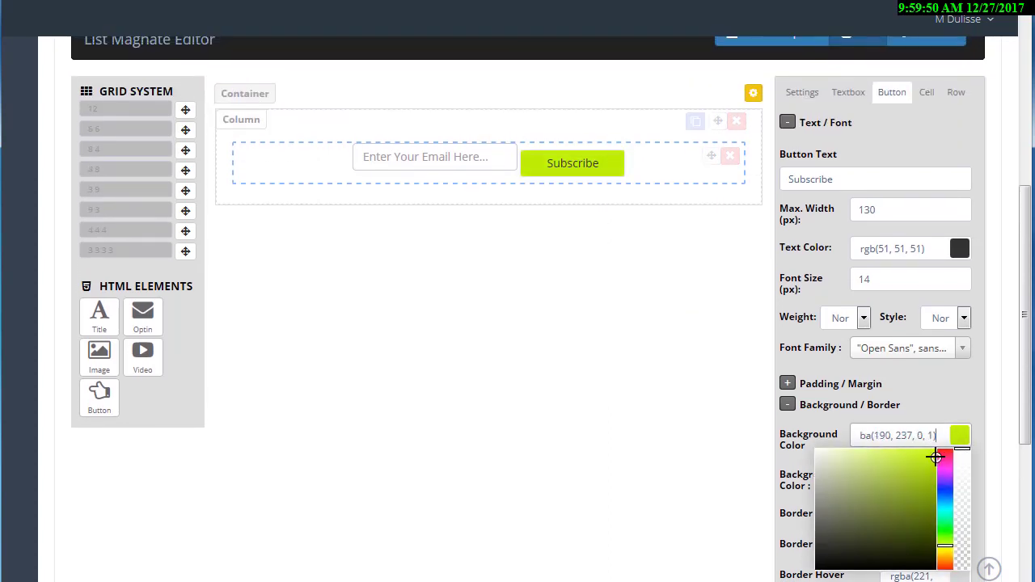
drag(946, 545, 946, 547)
click(935, 464)
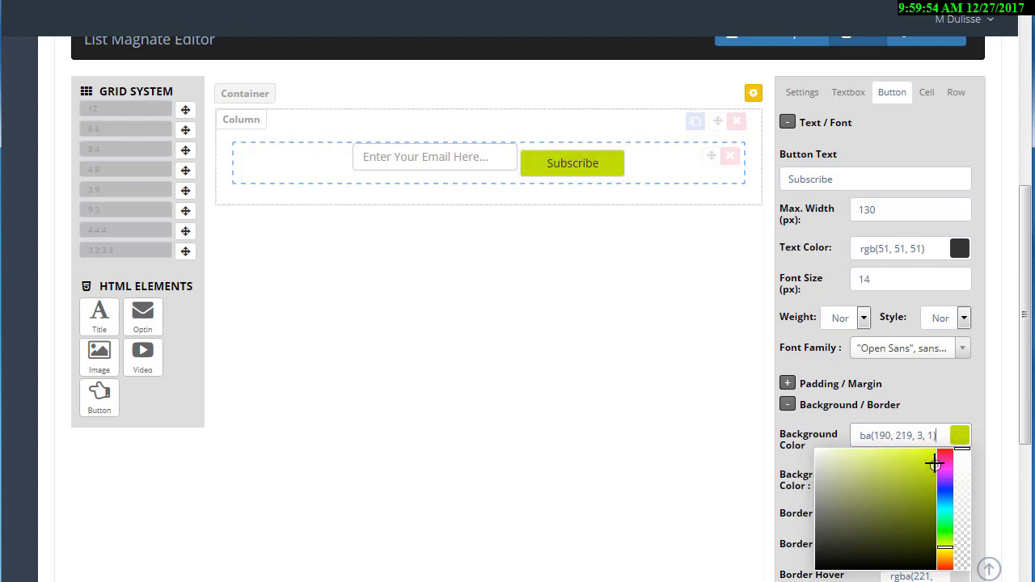
click(935, 458)
mouse_move(936, 457)
mouse_down()
mouse_move(935, 469)
mouse_move(931, 448)
mouse_up()
click(613, 351)
scroll(609, 357, up, 2)
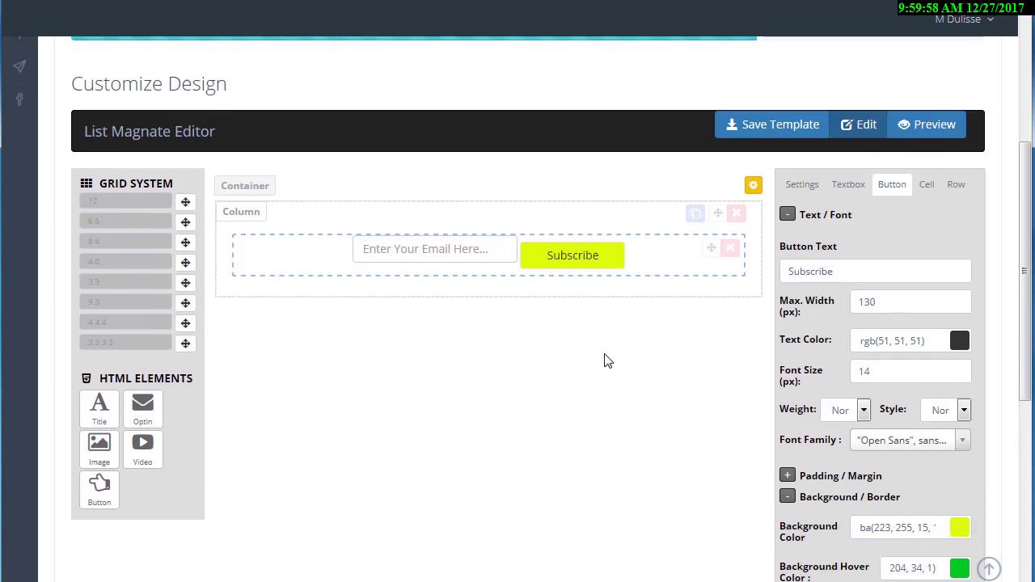
scroll(607, 360, down, 5)
scroll(608, 367, up, 5)
scroll(606, 365, down, 5)
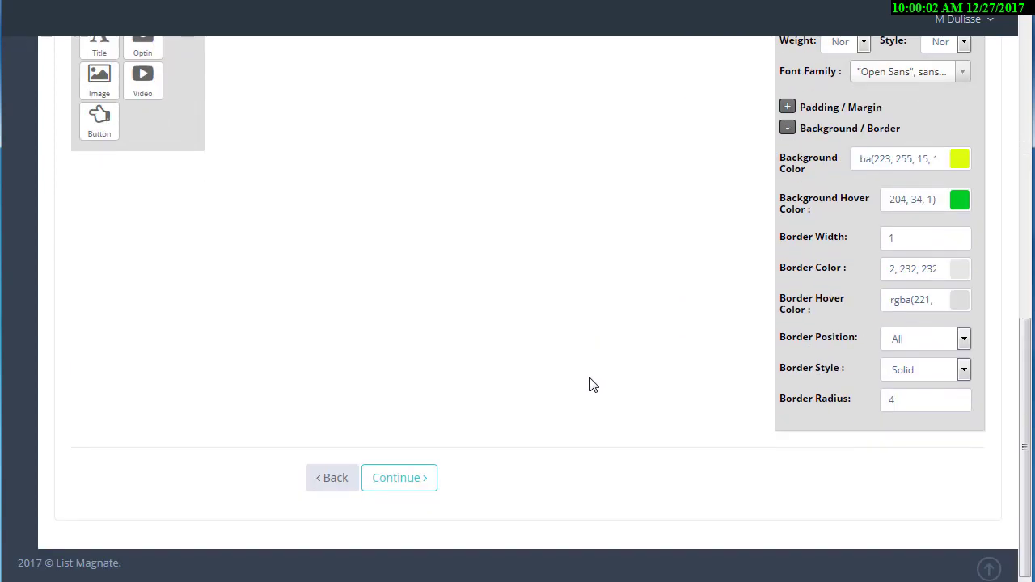
Set the redirect URL to the whitelist page and show the form inline with the delay set to 0.
click(399, 478)
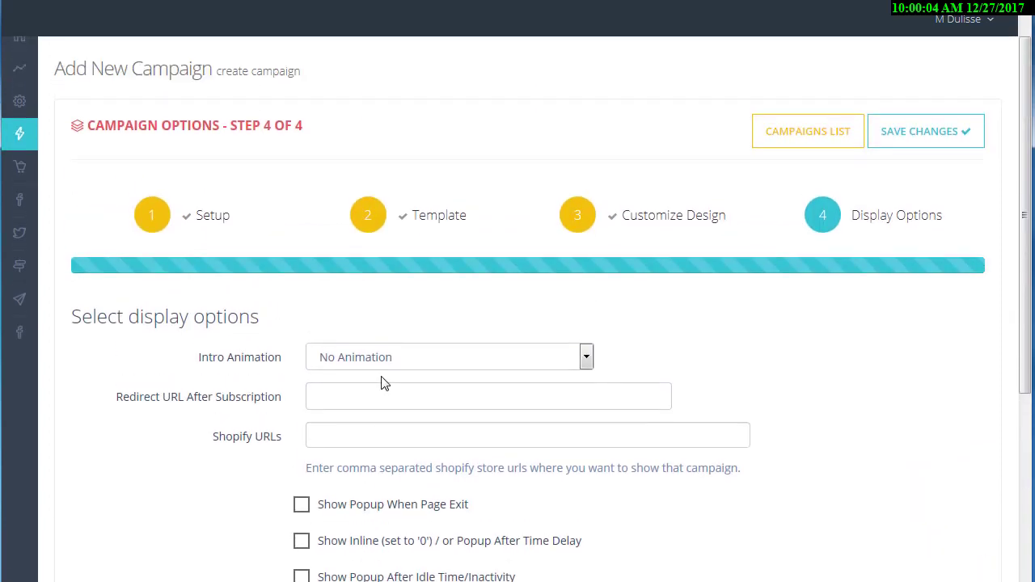
click(379, 387)
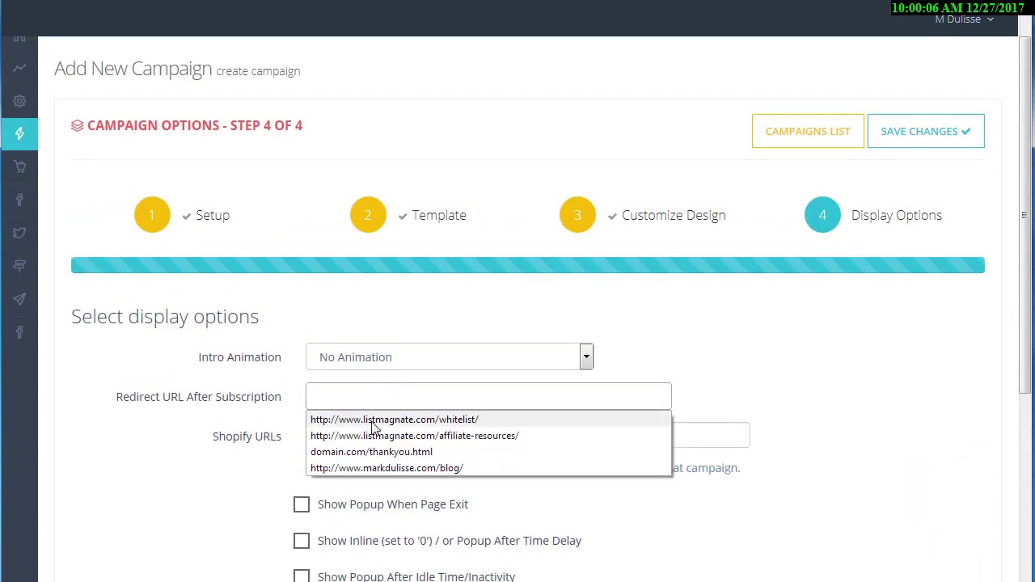
click(375, 420)
scroll(242, 441, down, 3)
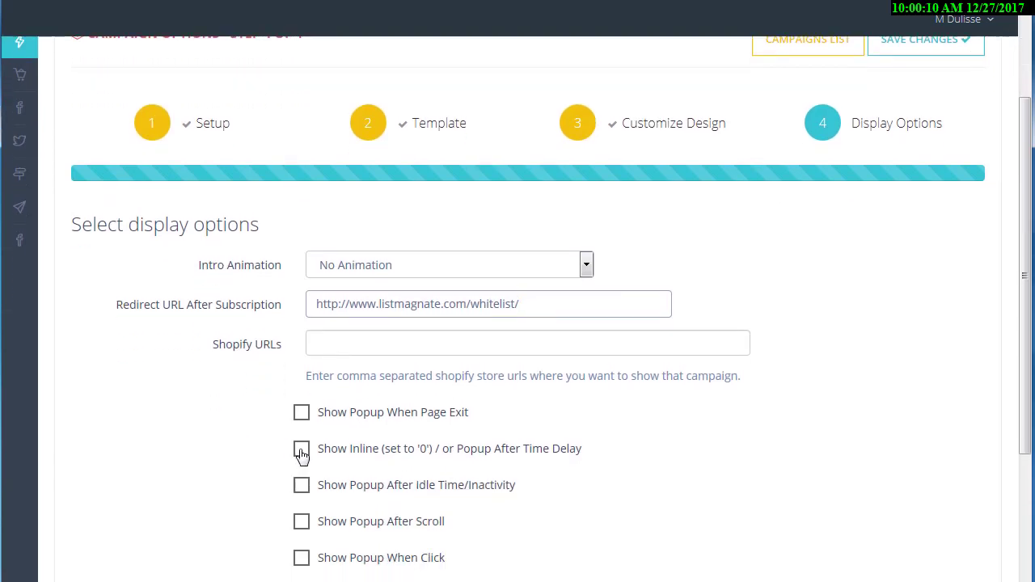
click(301, 449)
scroll(226, 426, down, 1)
scroll(226, 427, down, 2)
drag(385, 398, 294, 398)
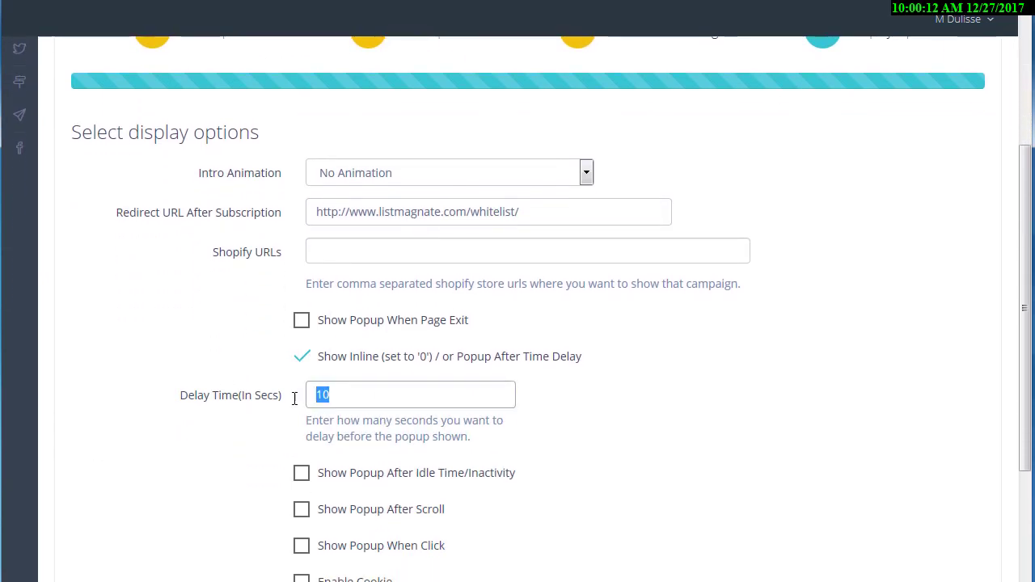
text(0)
scroll(665, 404, up, 5)
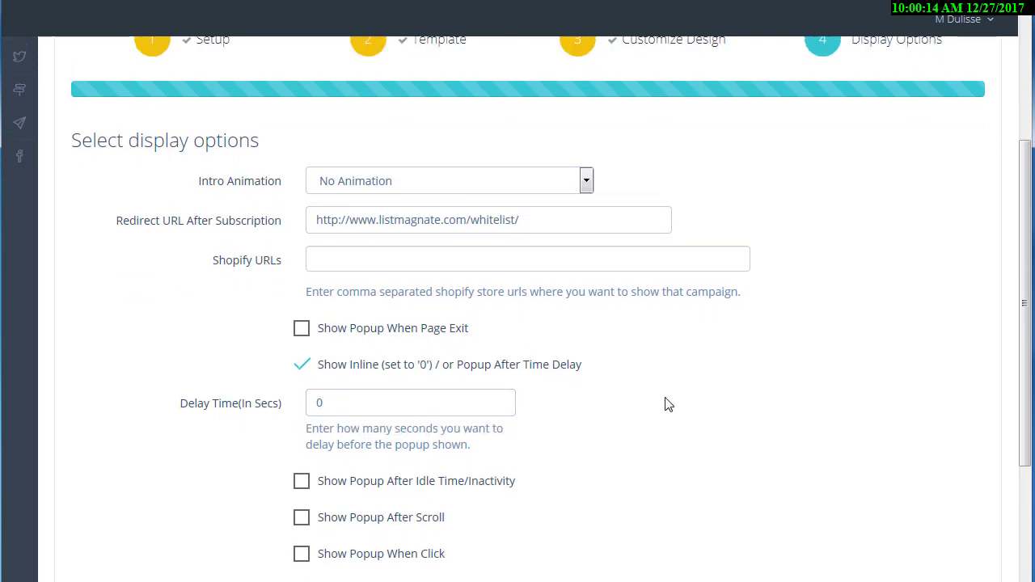
scroll(720, 406, down, 8)
scroll(730, 406, up, 5)
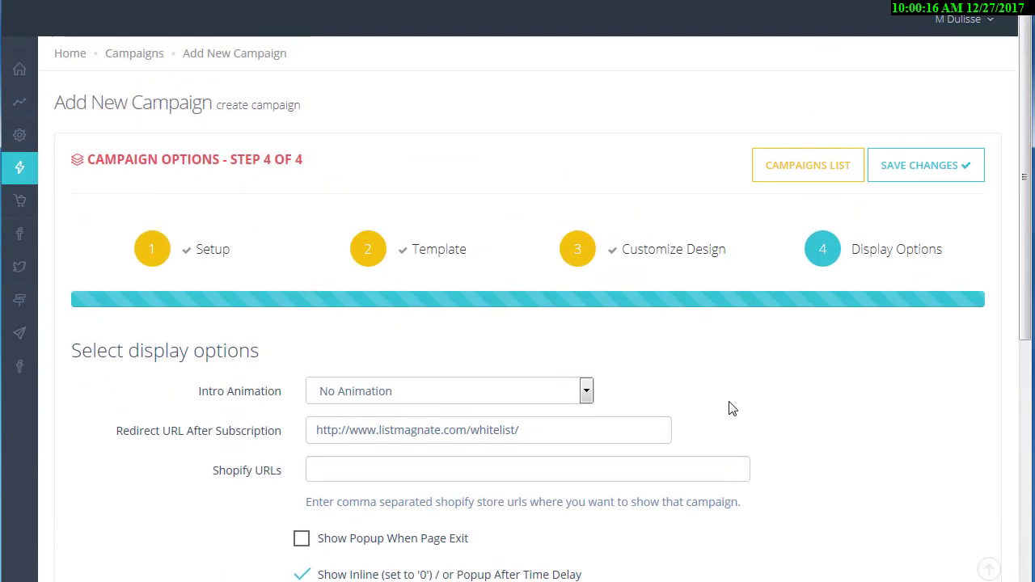
Save the campaign, copy its entire embed script, and return to the OptimizePress editor.
click(890, 173)
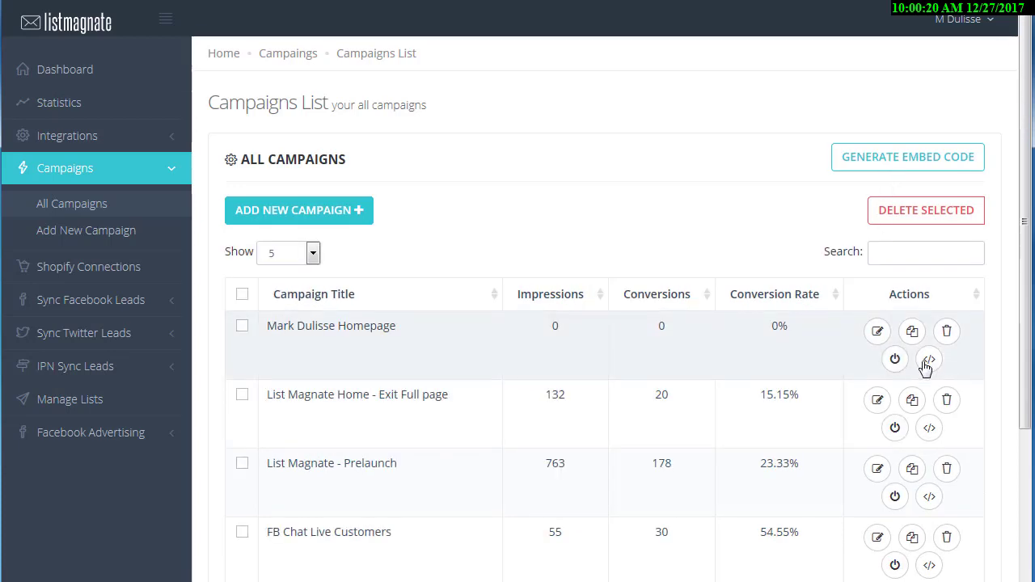
click(927, 362)
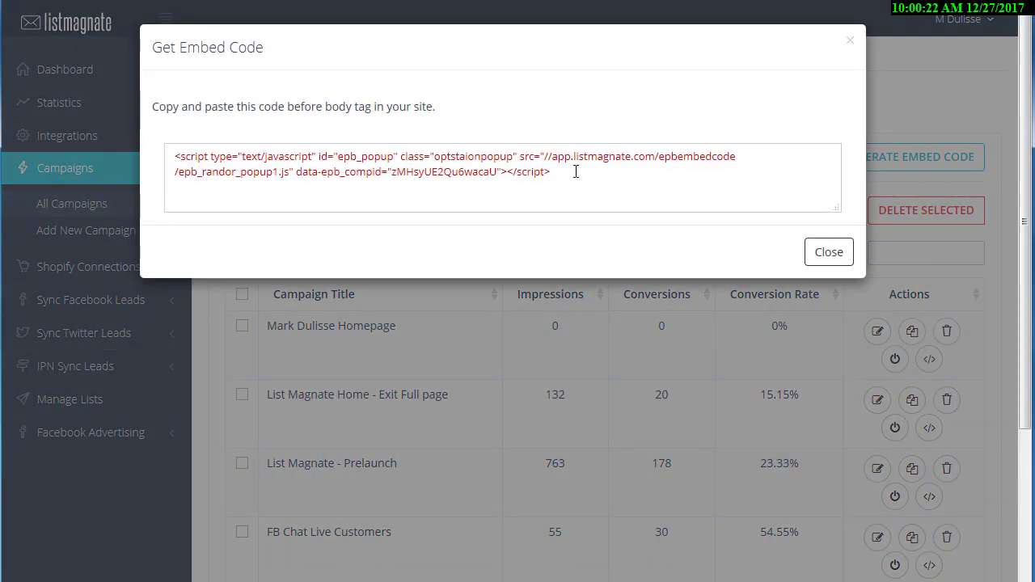
drag(576, 171, 126, 152)
right_click(195, 156)
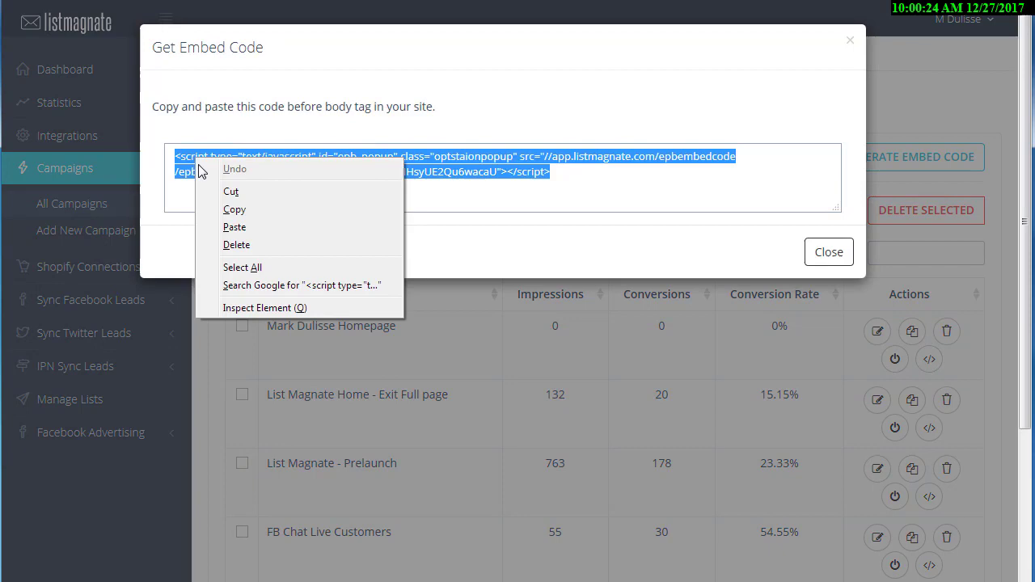
click(233, 207)
click(518, 0)
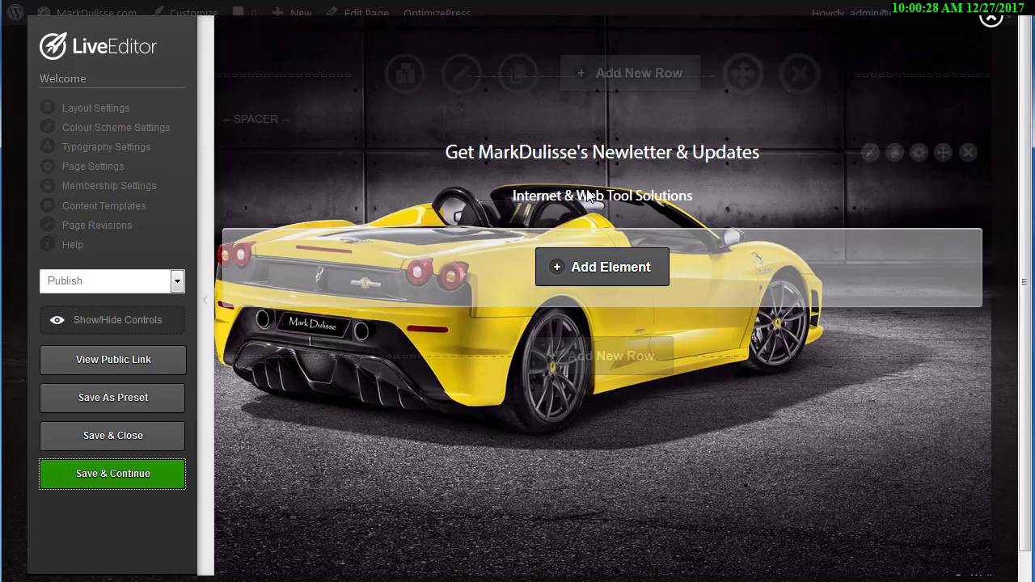
Insert a JavaScript element containing the pasted List Magnate embed script.
click(562, 273)
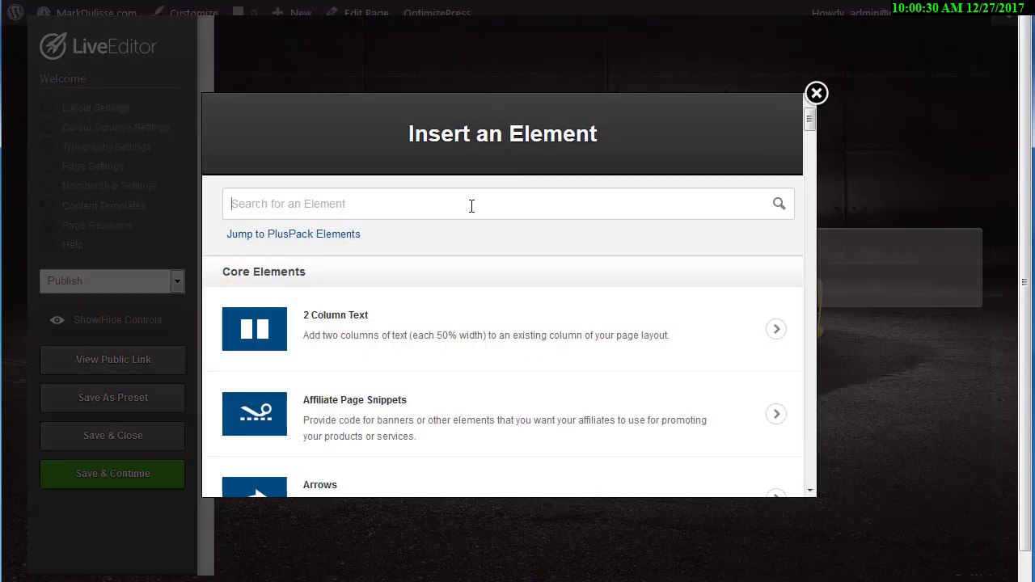
text(java)
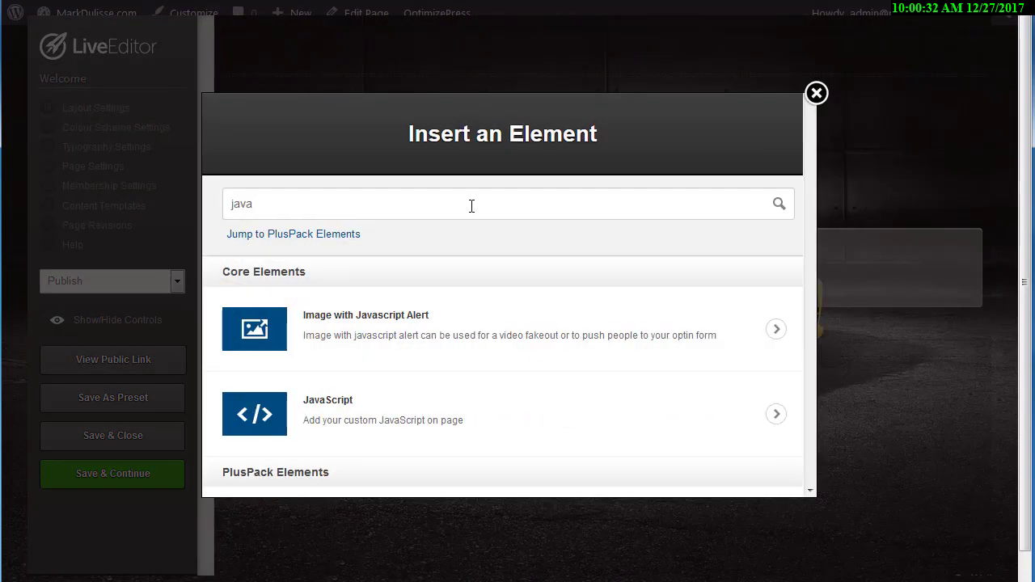
click(373, 410)
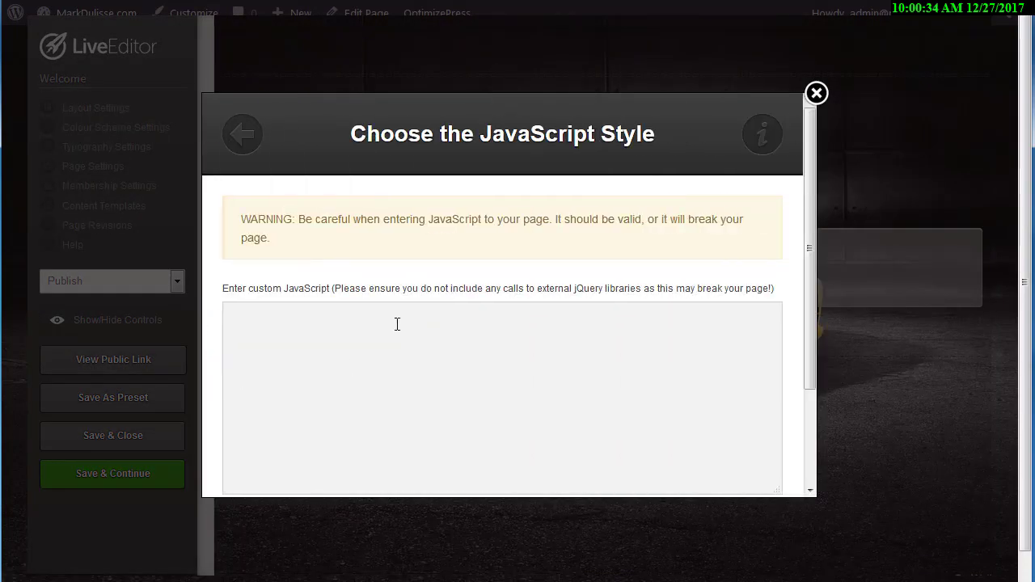
click(391, 328)
key(ctrl+v)
scroll(541, 361, down, 3)
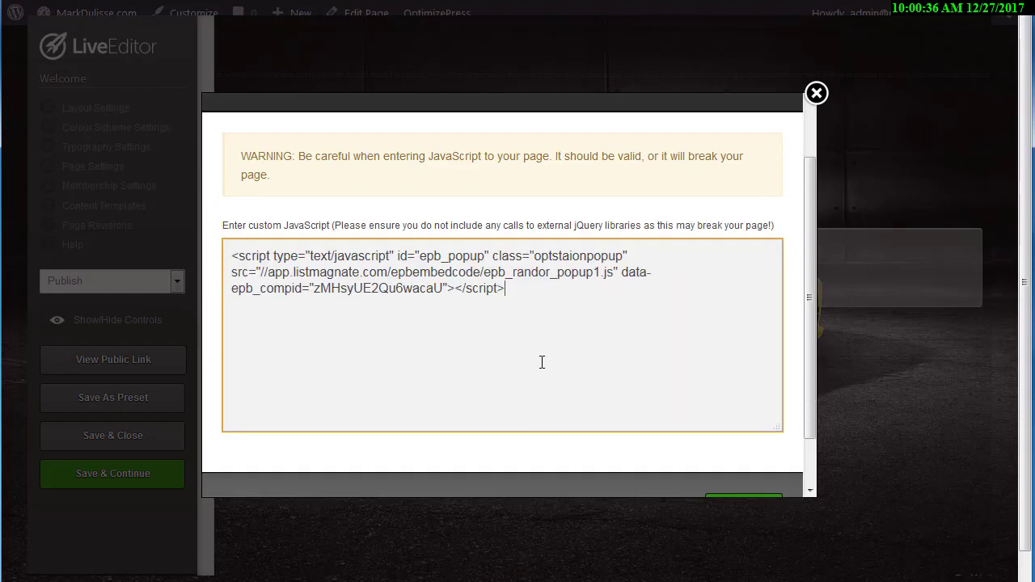
click(728, 458)
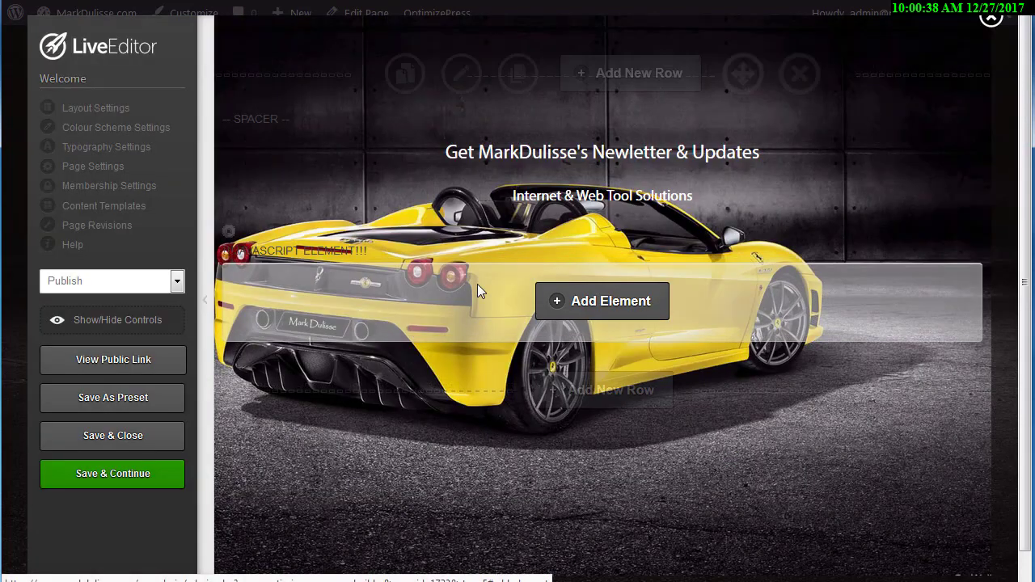
Save the page, acknowledge the confirmation, and view the live page.
click(120, 477)
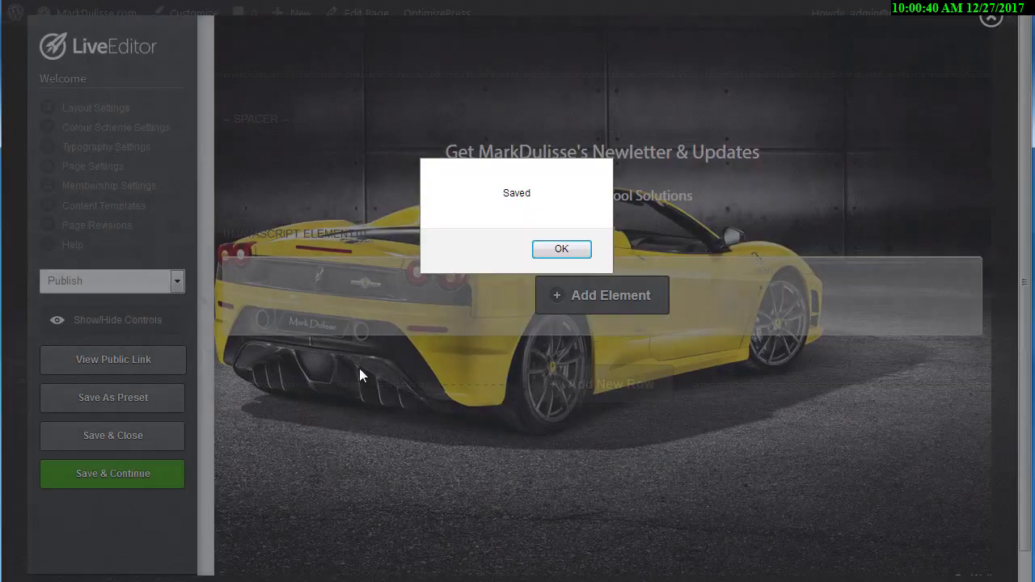
click(546, 255)
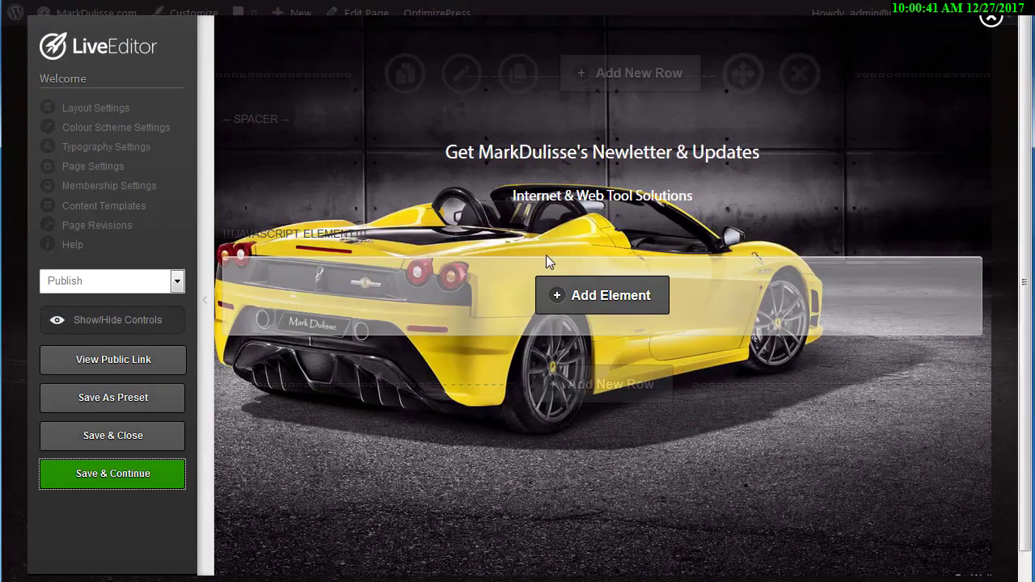
click(103, 364)
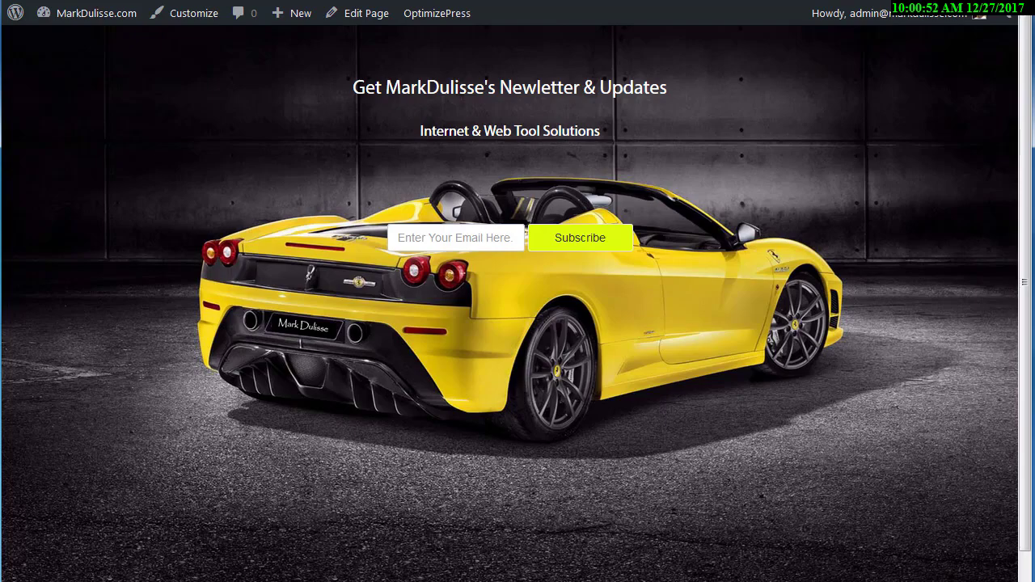
Close List Magnate's embed code dialog and reopen the homepage campaign for editing.
key(ctrl+Tab)
click(831, 251)
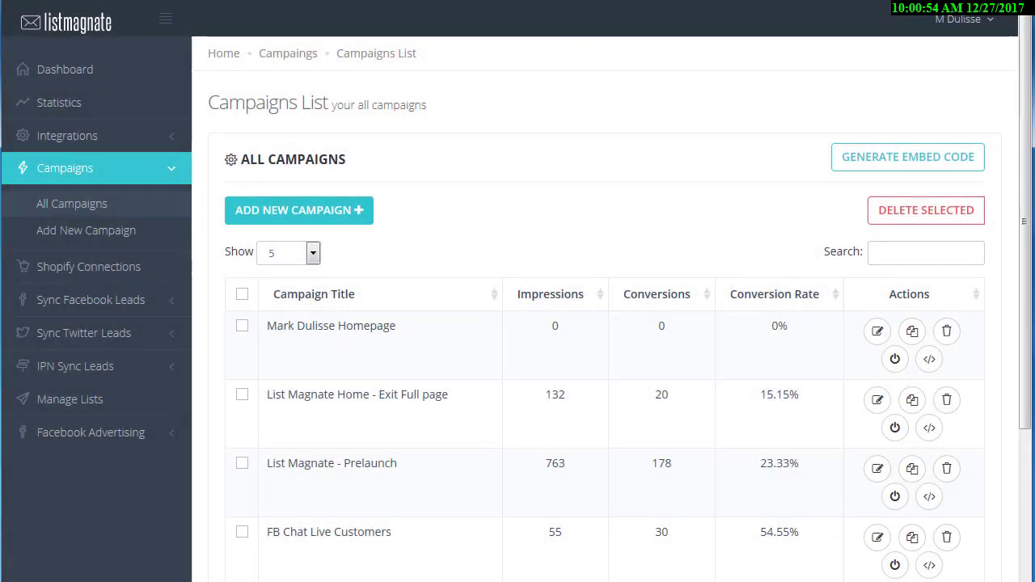
key(ctrl+Tab)
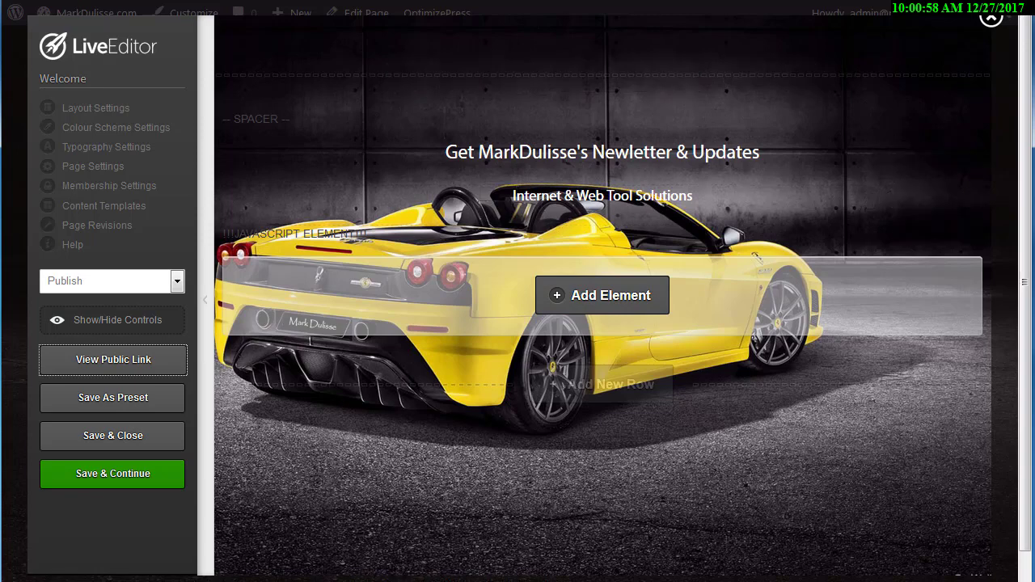
key(ctrl+Tab)
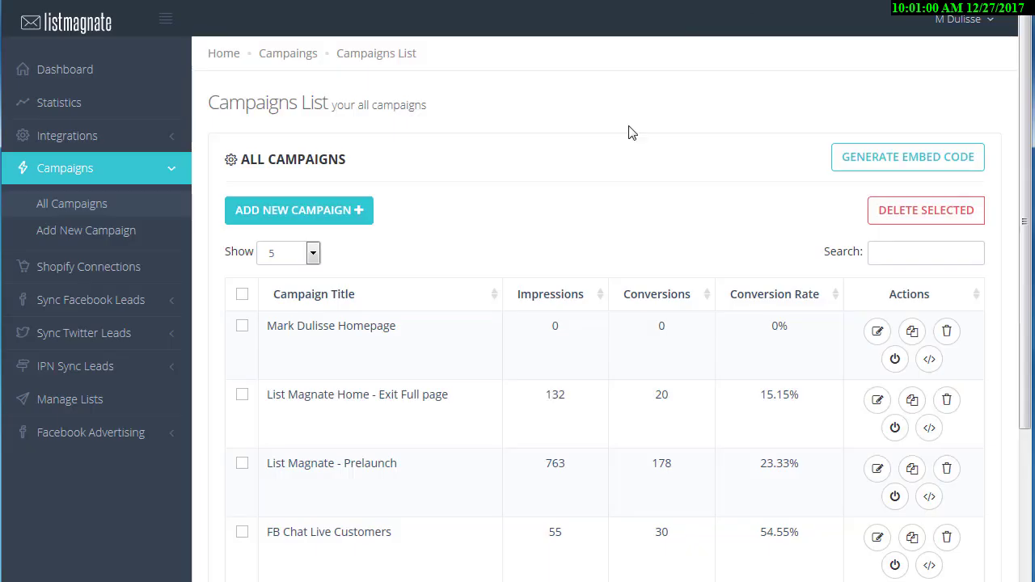
click(877, 333)
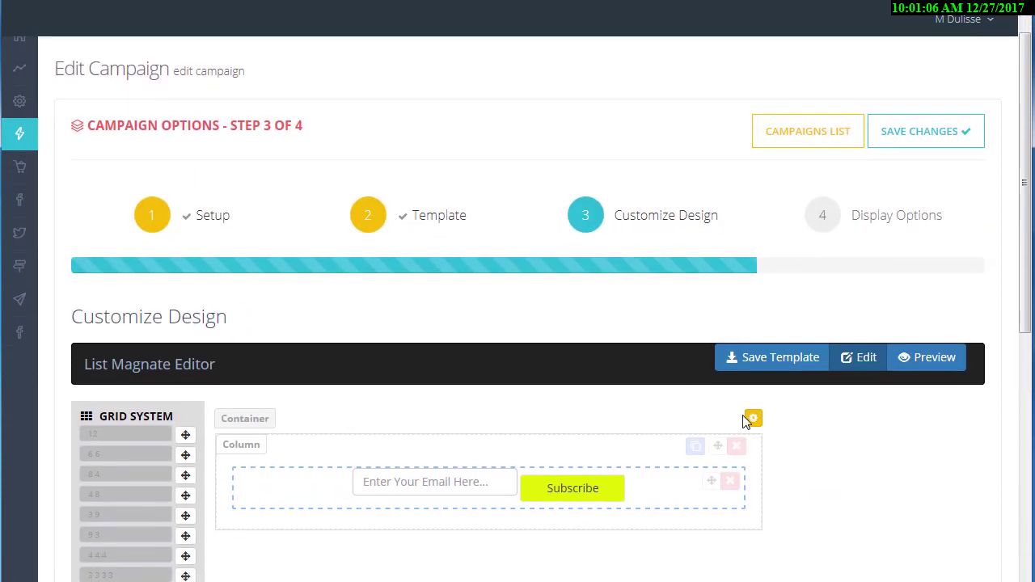
Zero the container's top padding (30), bottom padding (15) and top margin (10).
click(752, 419)
scroll(566, 279, down, 2)
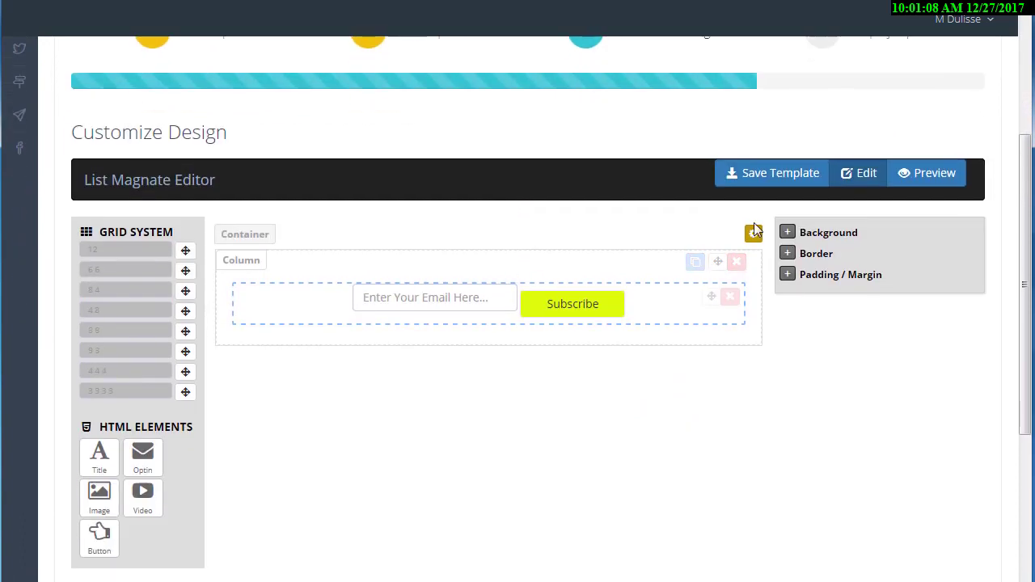
click(788, 274)
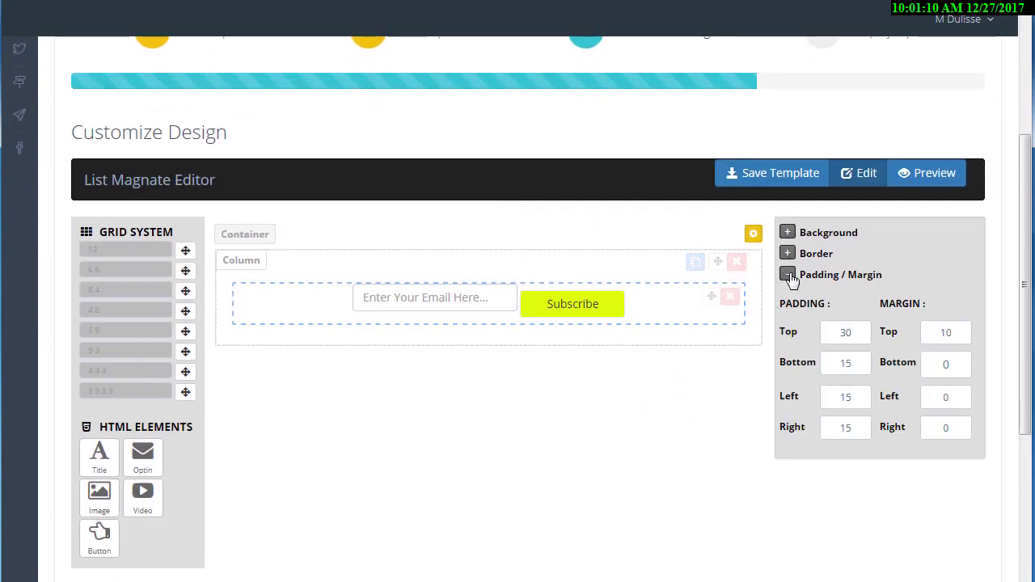
double_click(828, 332)
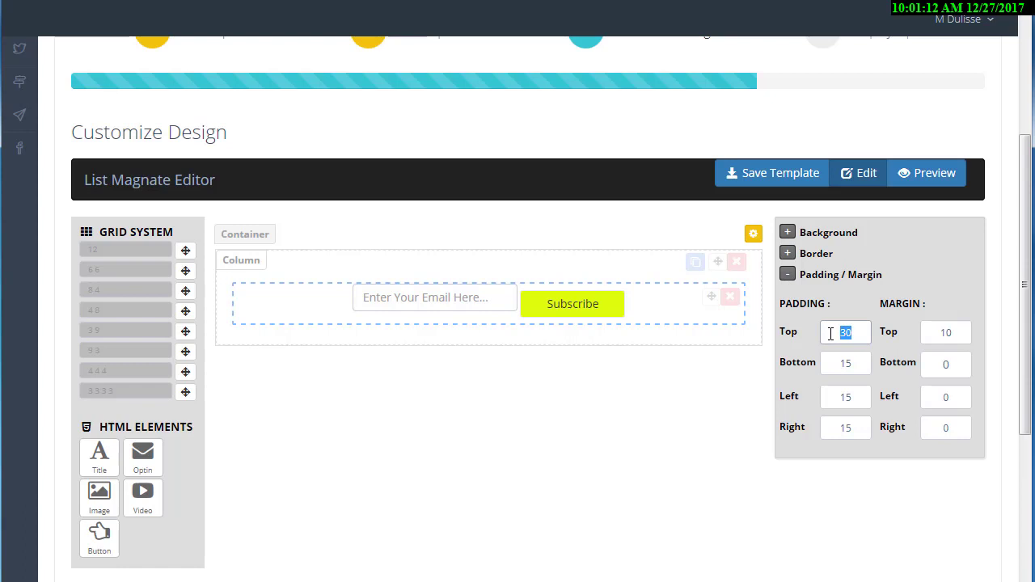
text(0)
double_click(826, 363)
text(0)
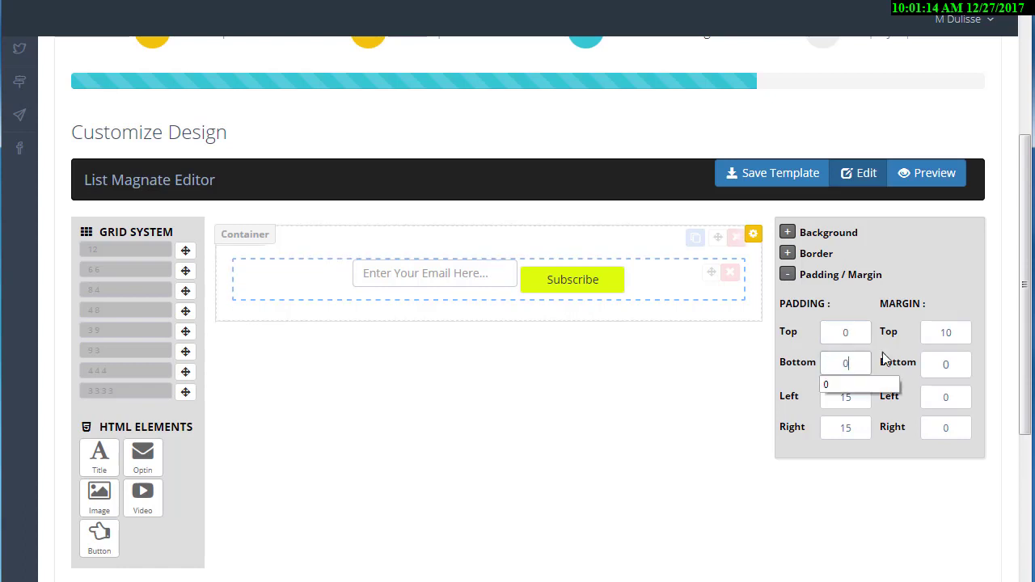
double_click(946, 332)
text(0)
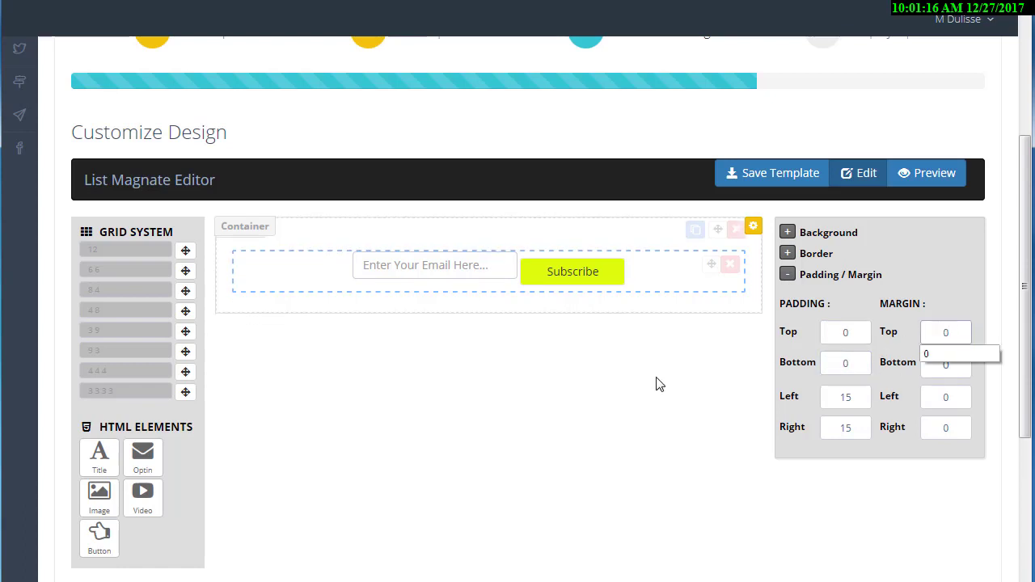
click(659, 385)
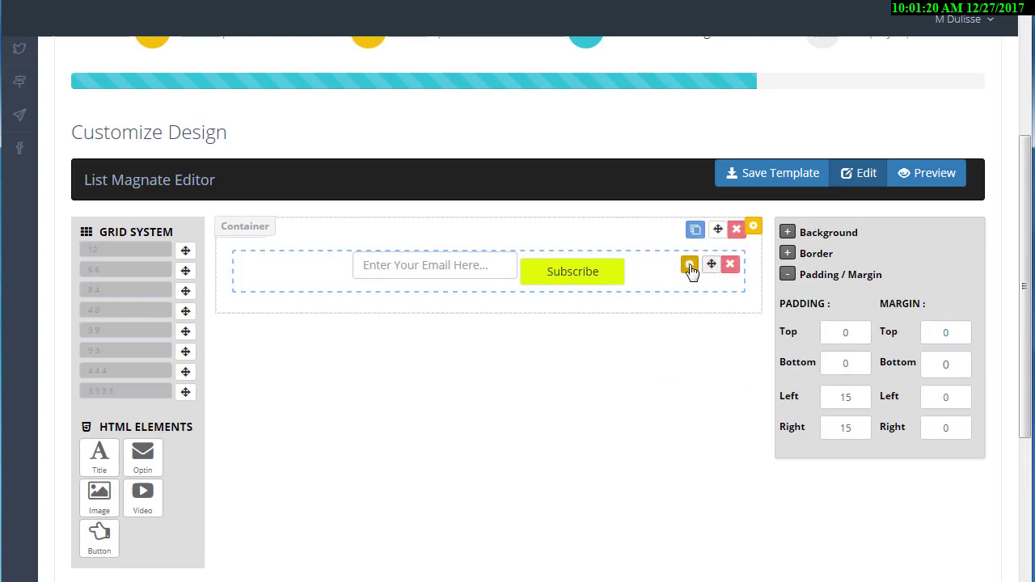
Browse the padding and margin settings of the form row, email textbox, row and cell.
click(689, 267)
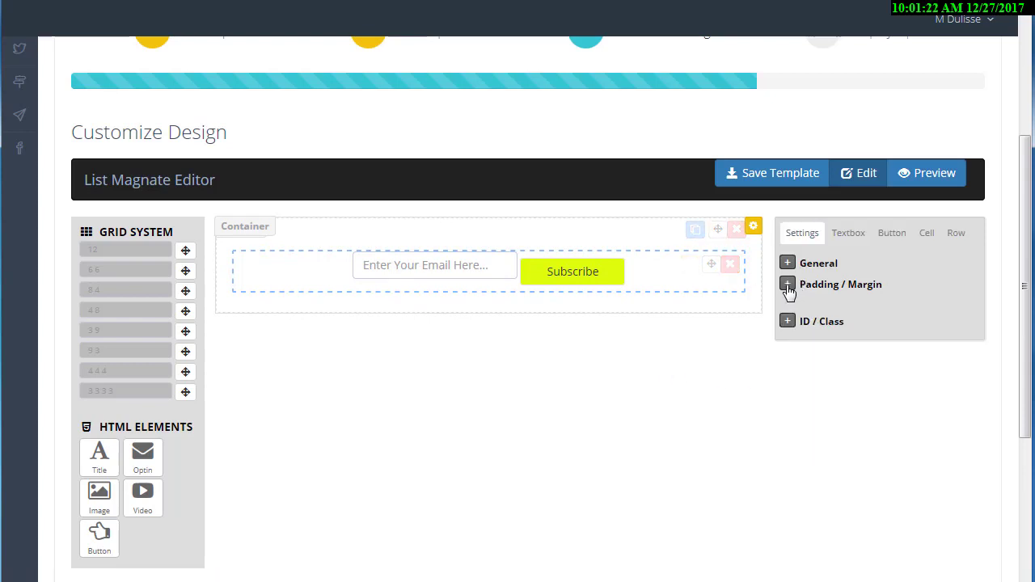
click(788, 286)
click(849, 240)
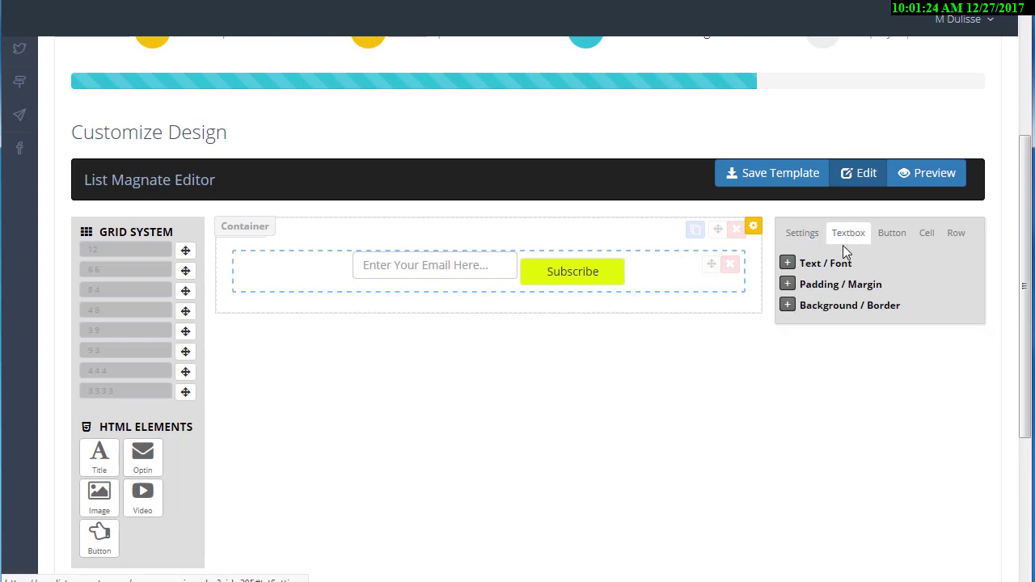
click(788, 287)
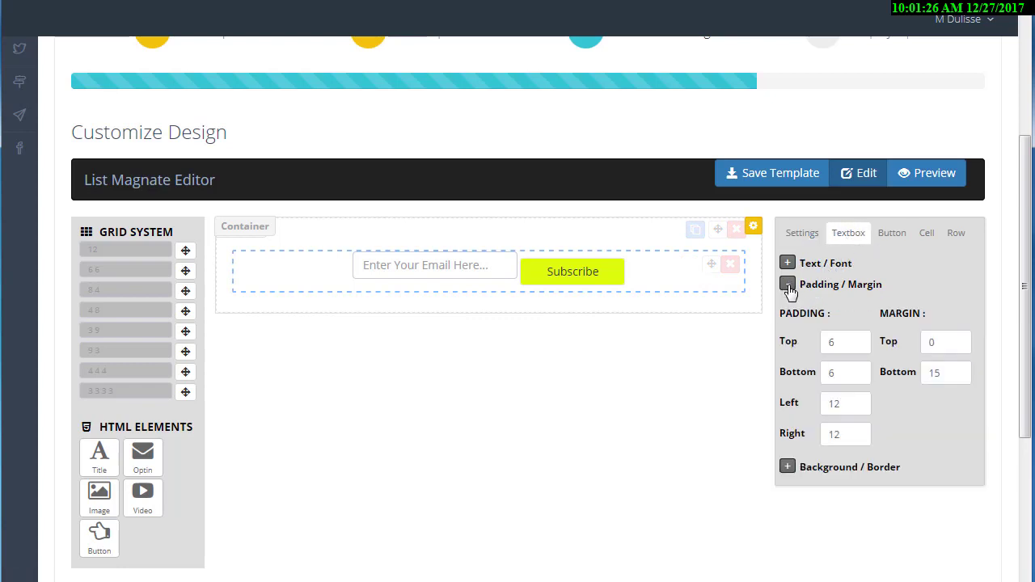
click(787, 286)
click(788, 285)
click(788, 285)
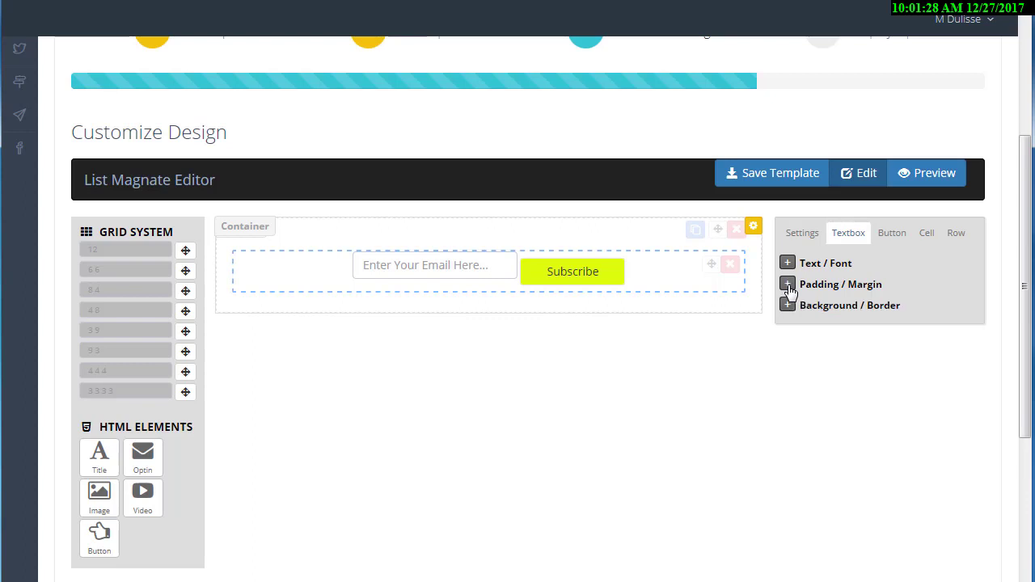
click(788, 285)
click(802, 233)
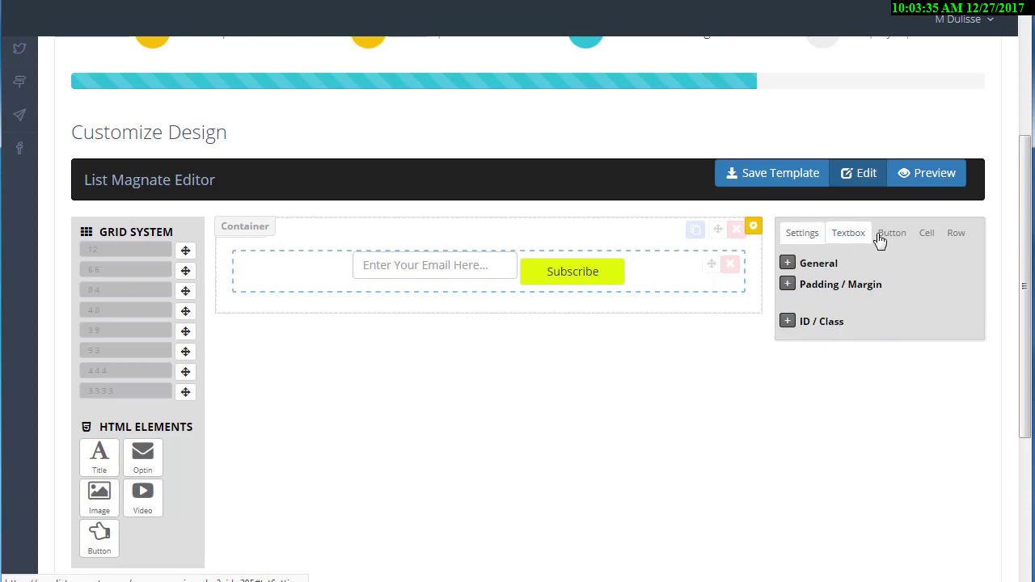
click(956, 234)
click(788, 265)
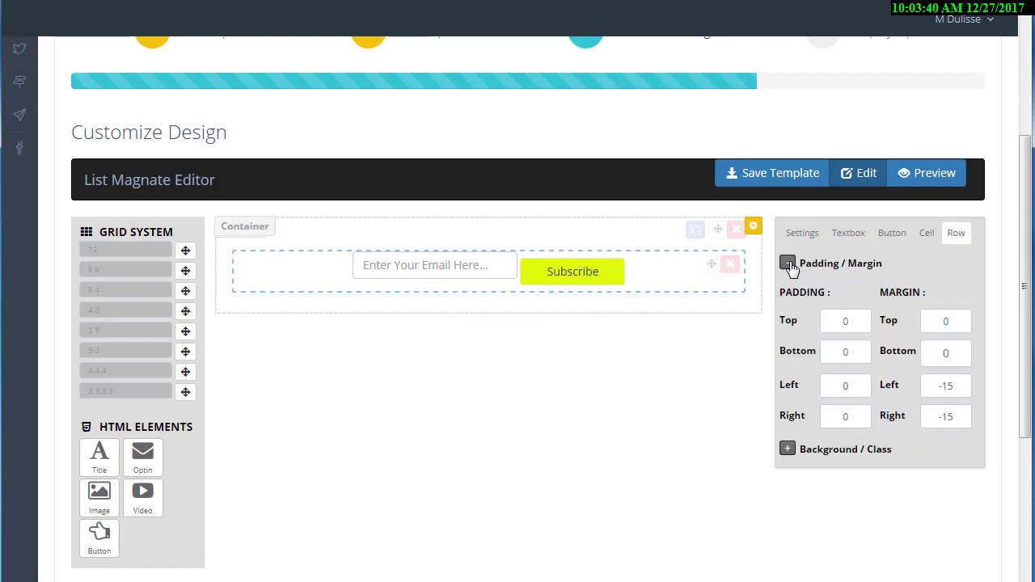
click(789, 266)
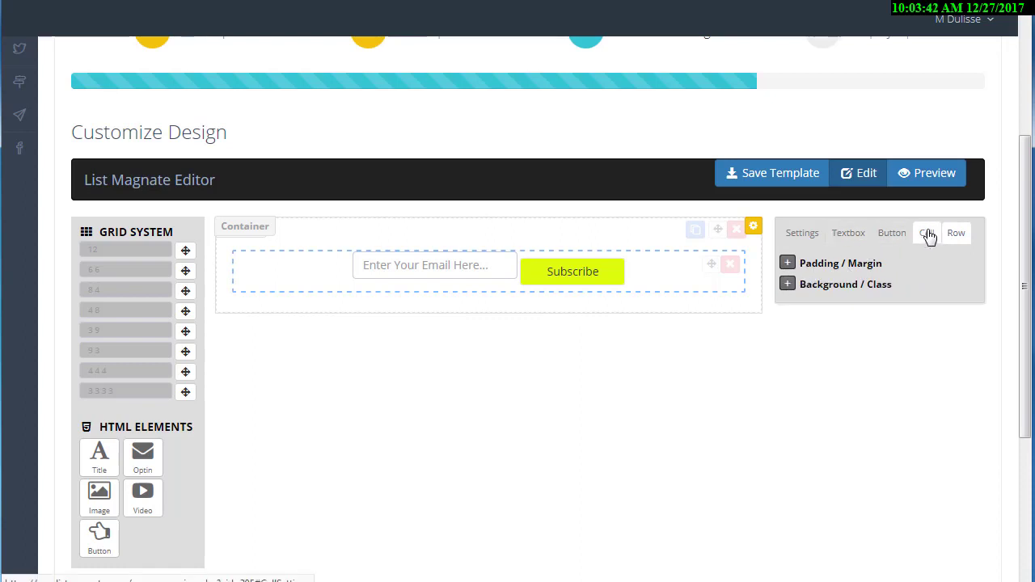
click(925, 233)
click(786, 262)
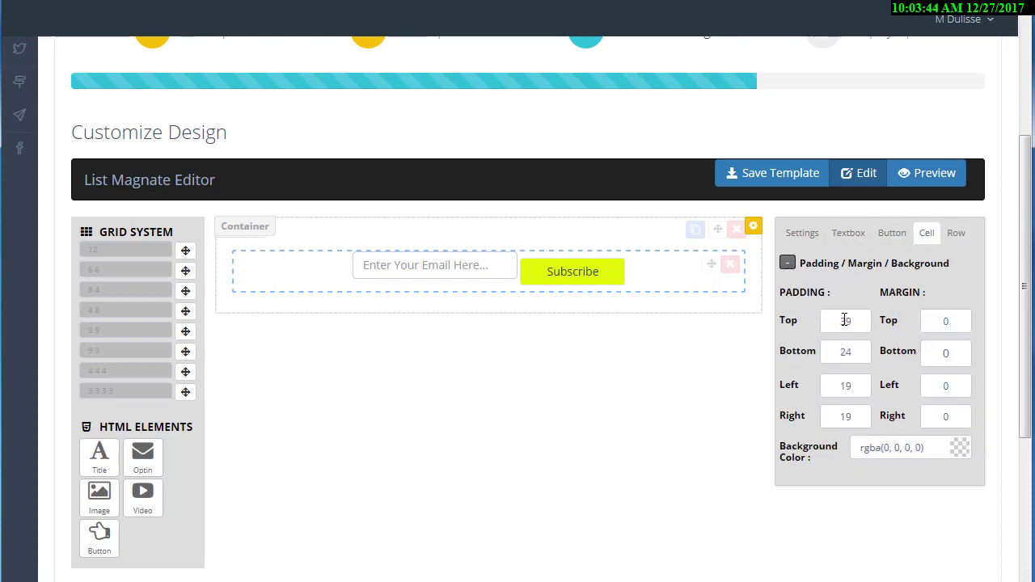
Set the cell's top padding (39) and bottom padding to 0 and save the campaign design.
double_click(831, 320)
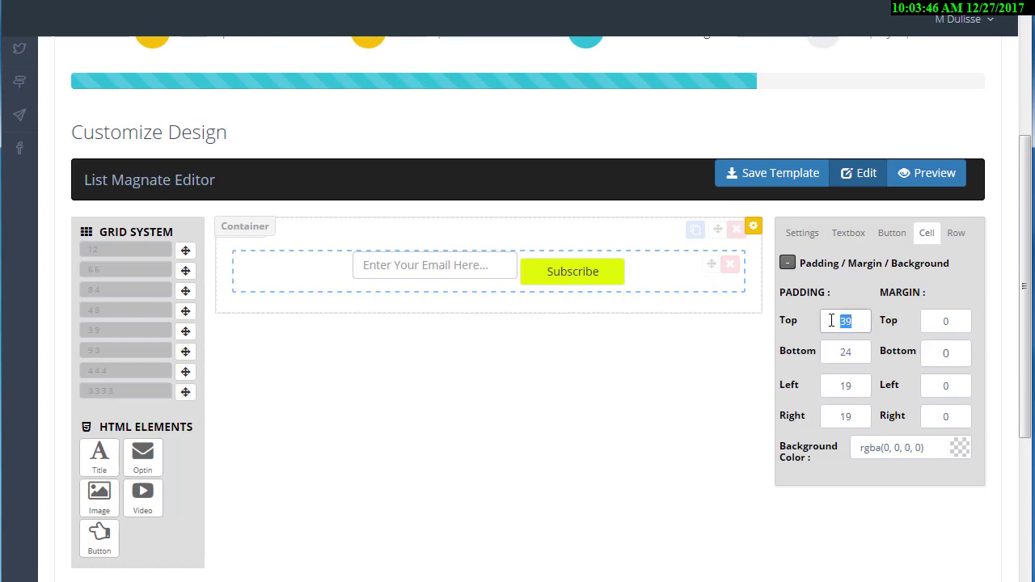
text(0)
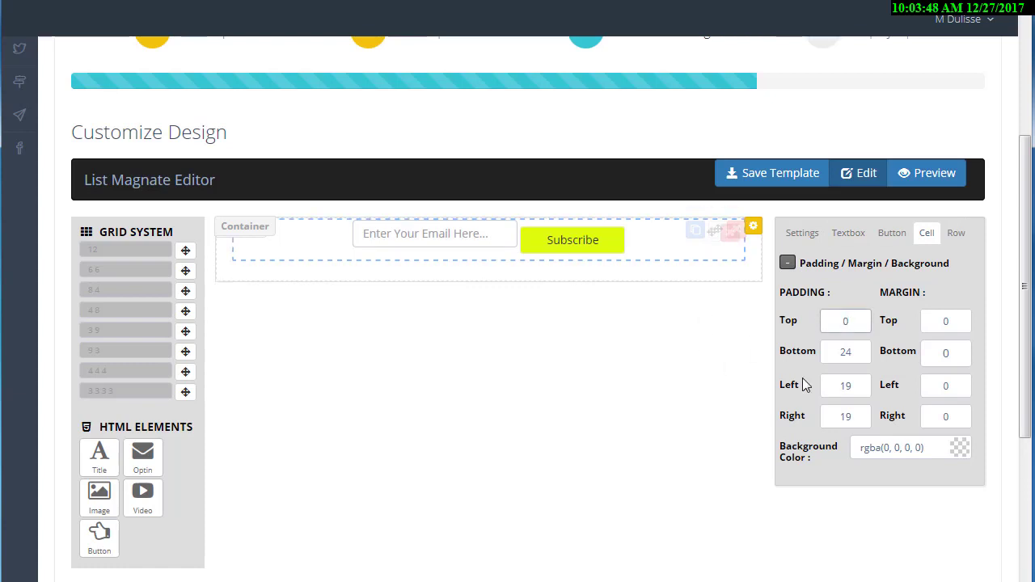
drag(854, 353, 801, 352)
text(0)
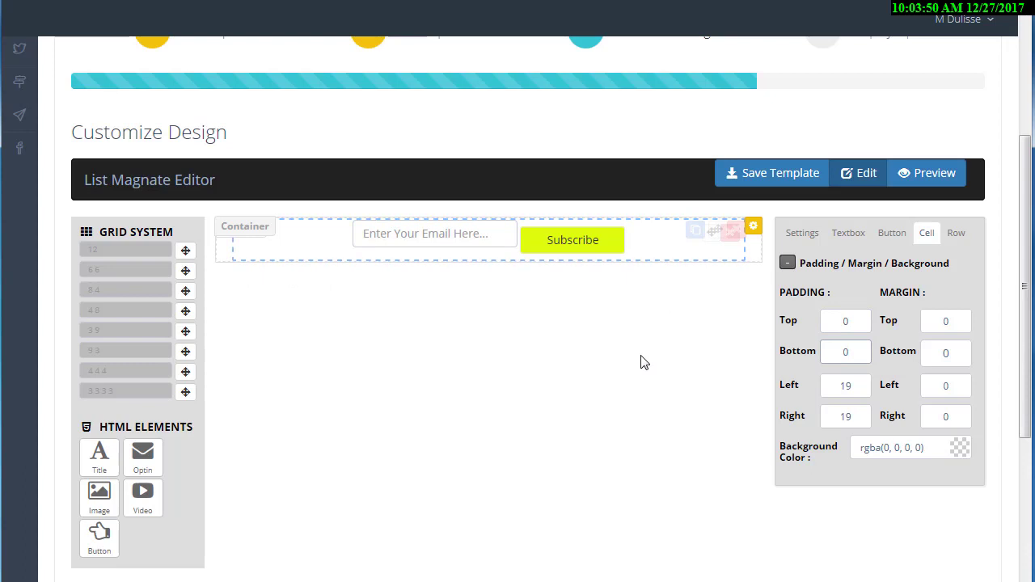
click(643, 355)
scroll(825, 242, up, 3)
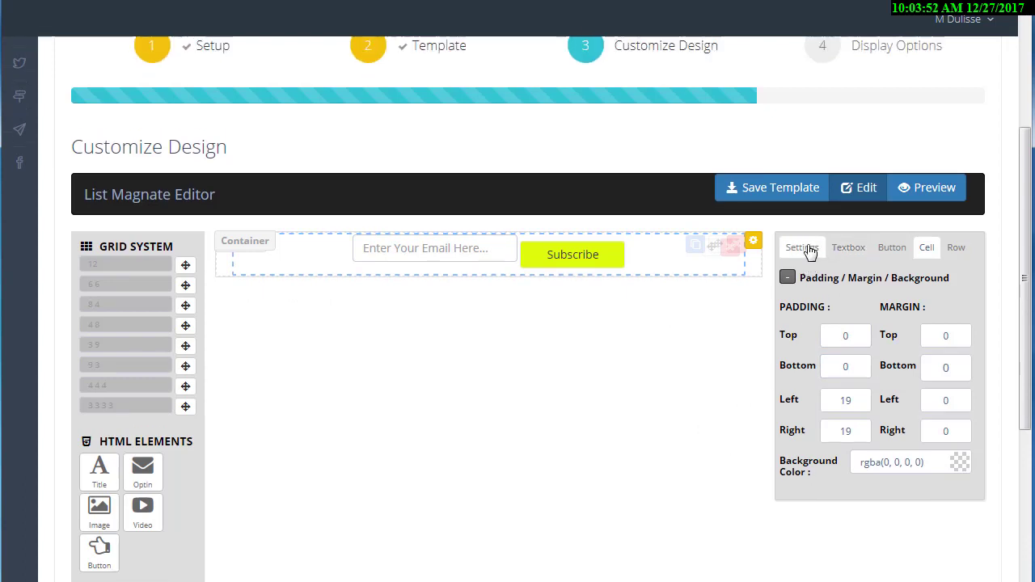
click(916, 166)
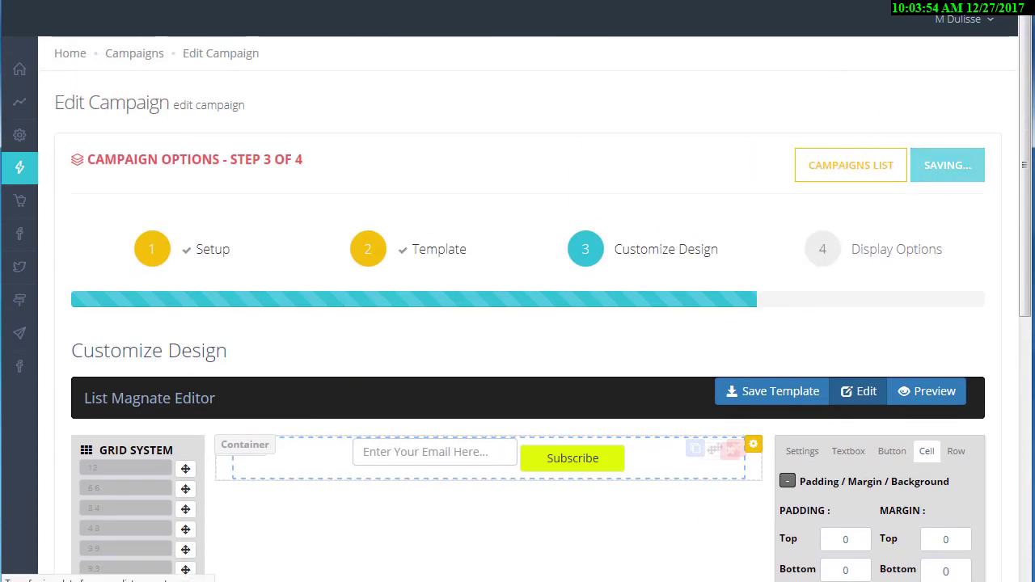
key(ctrl+Tab)
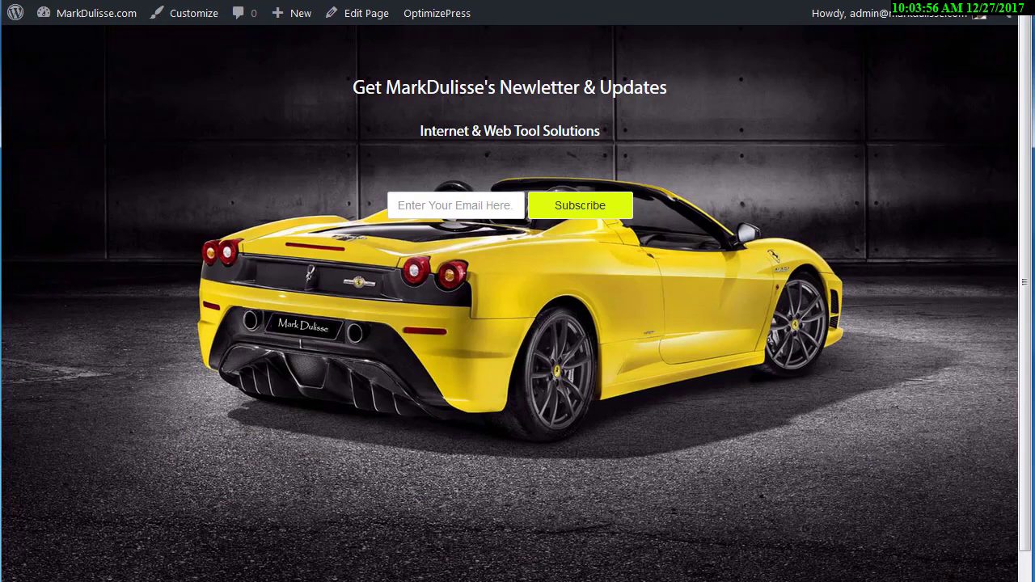
Reload the newsletter page to see the updated form, then go to the email lists table.
key(F5)
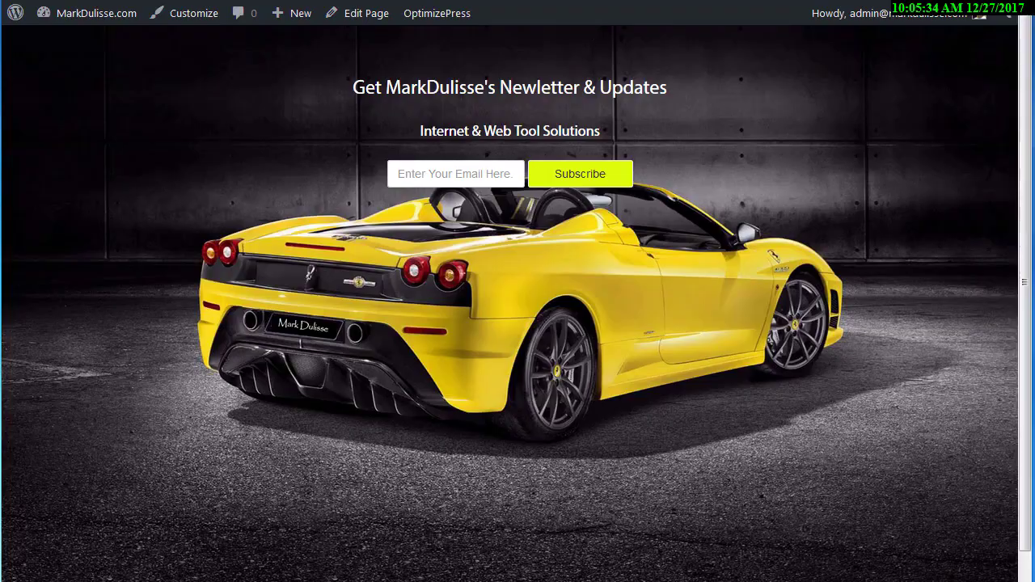
click(113, 1)
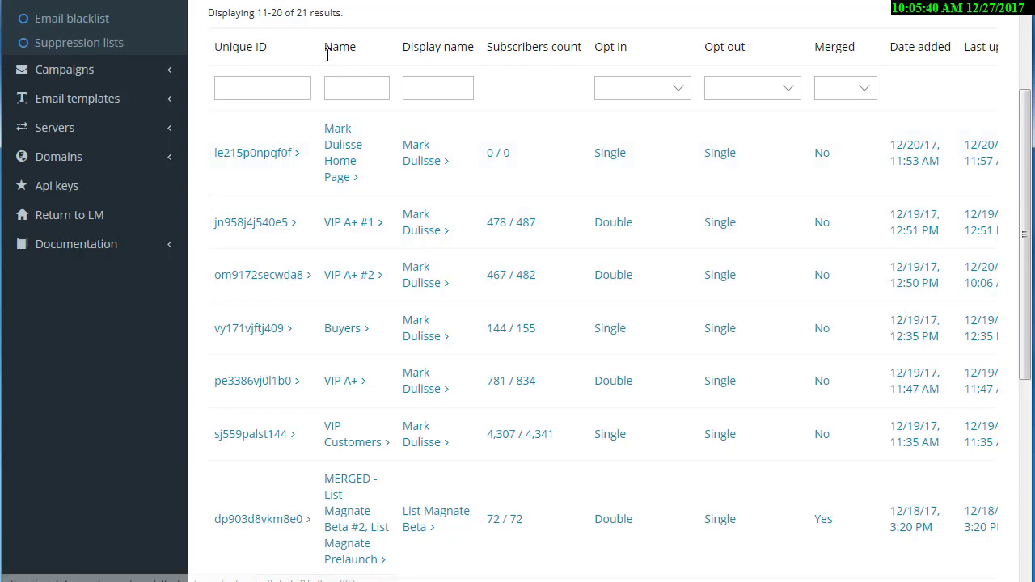
Change the homepage list's opt-in setting to Double opt-in and save the list.
drag(325, 46, 350, 53)
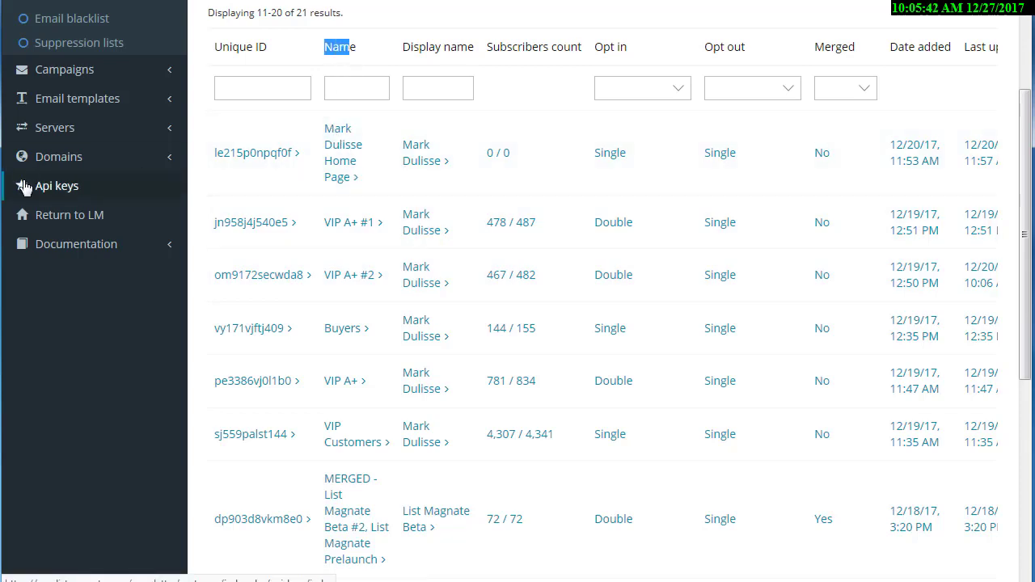
scroll(276, 165, right, 3)
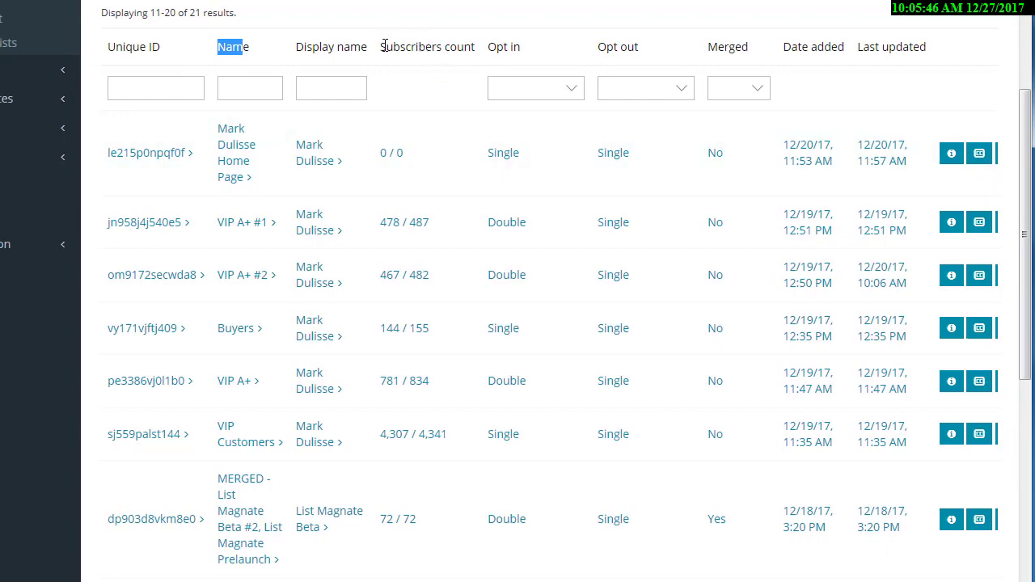
drag(385, 46, 407, 140)
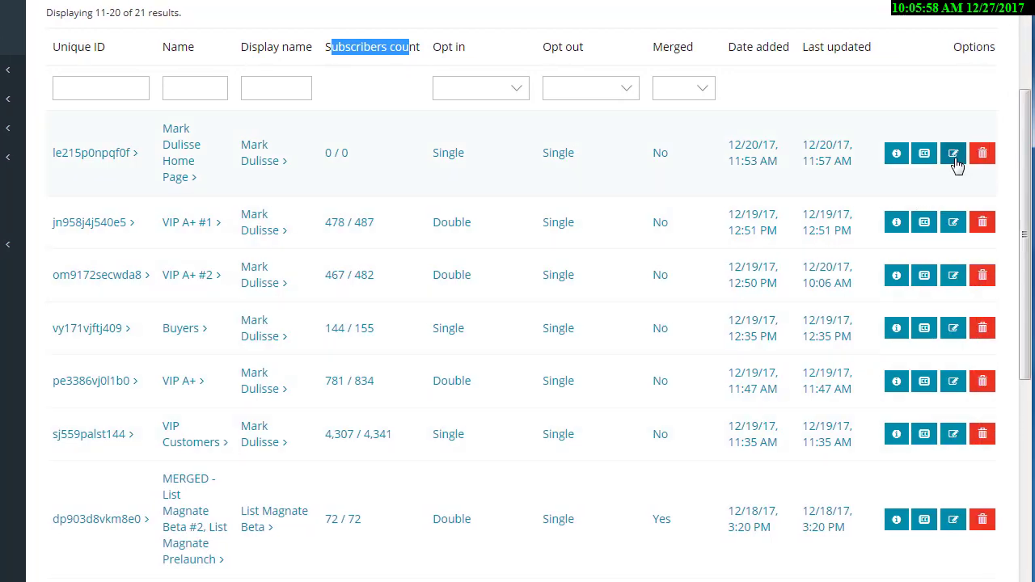
click(954, 155)
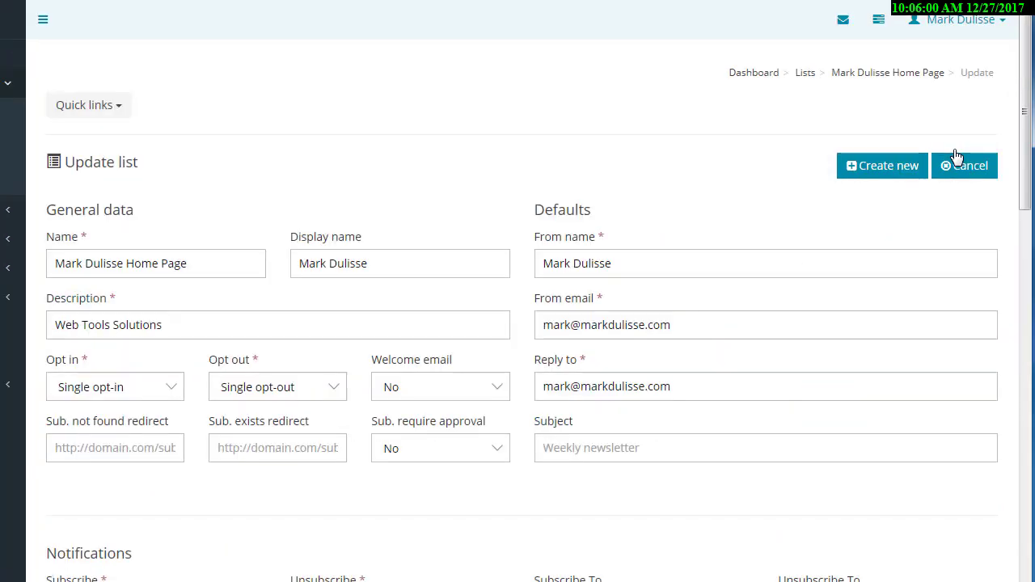
scroll(243, 274, down, 1)
click(137, 299)
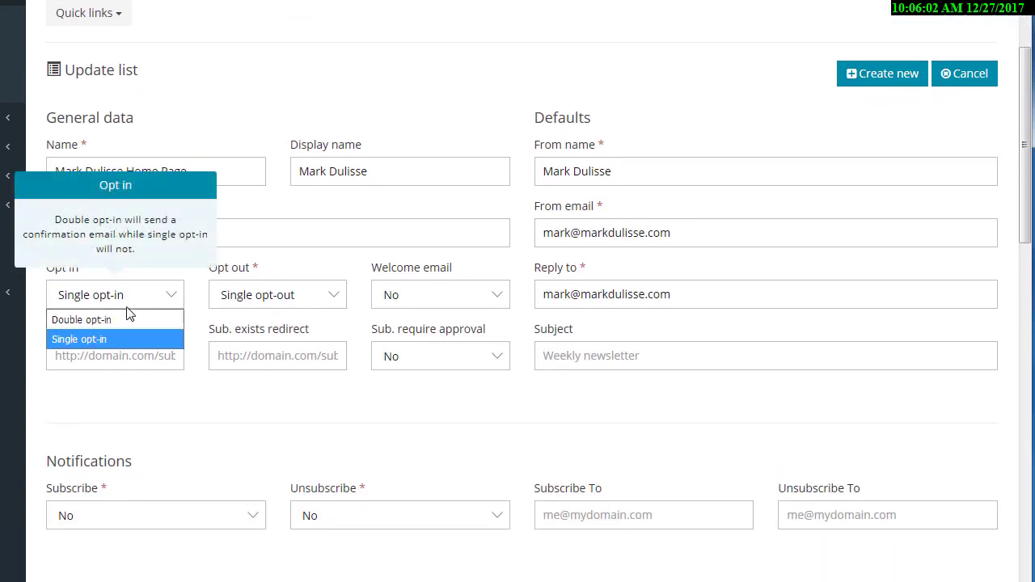
click(118, 319)
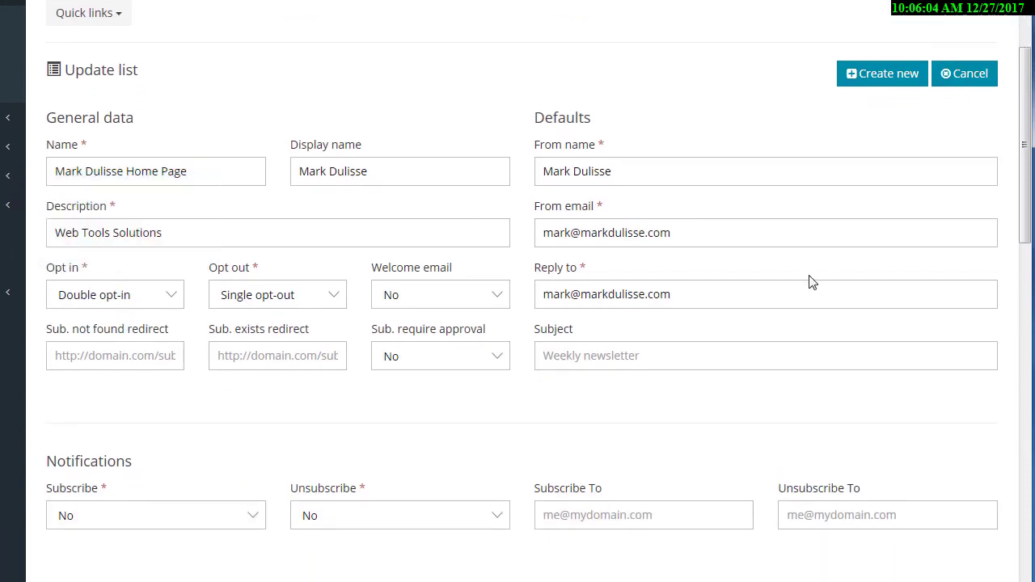
scroll(817, 315, down, 5)
scroll(889, 413, down, 4)
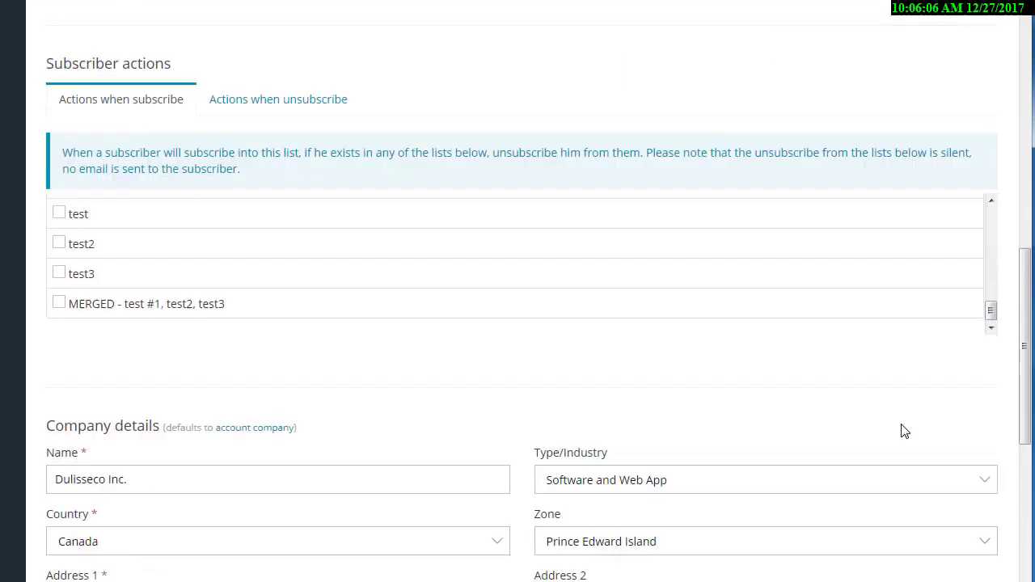
scroll(904, 431, down, 4)
click(947, 511)
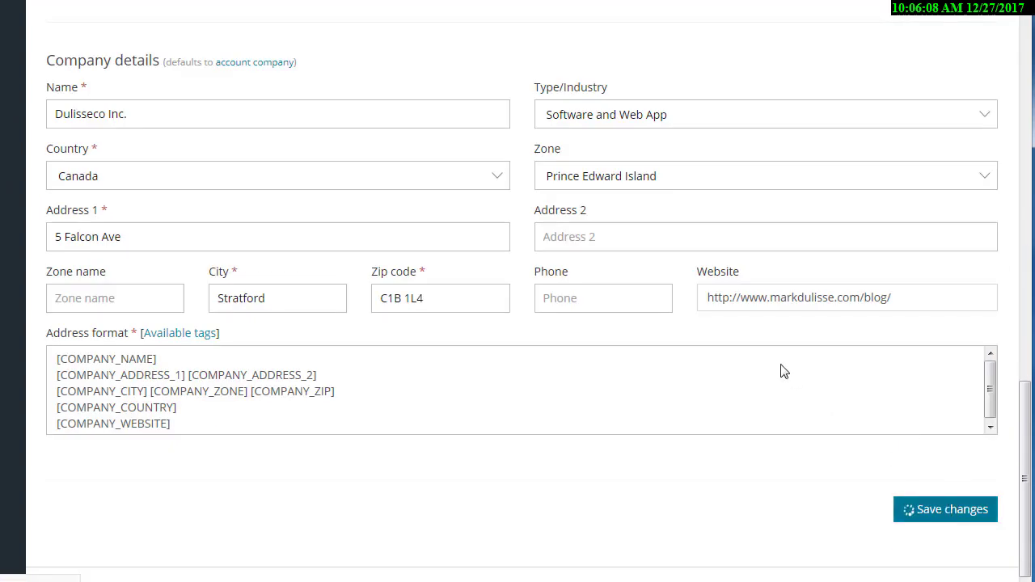
key(ctrl+Tab)
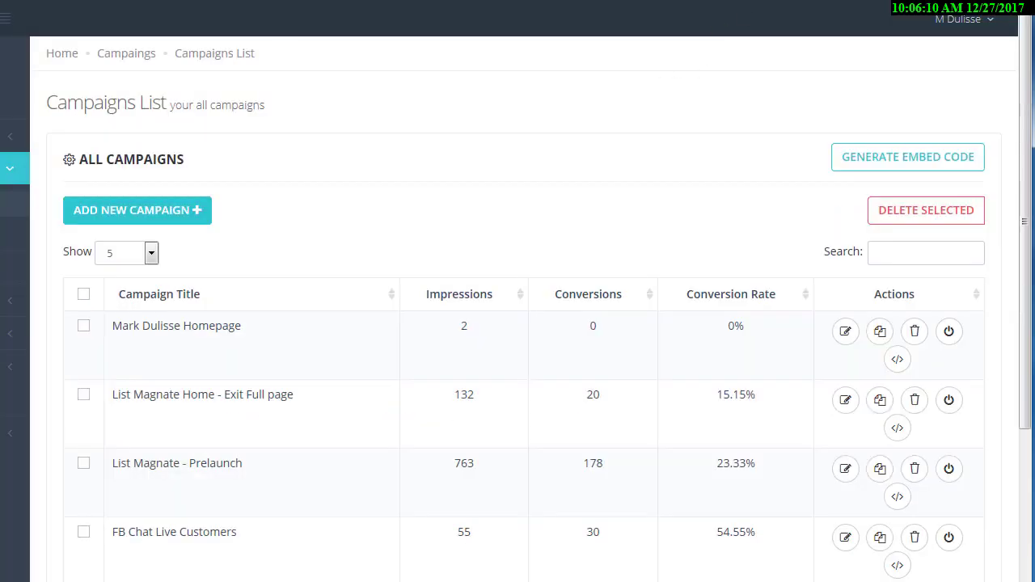
key(ctrl+Tab)
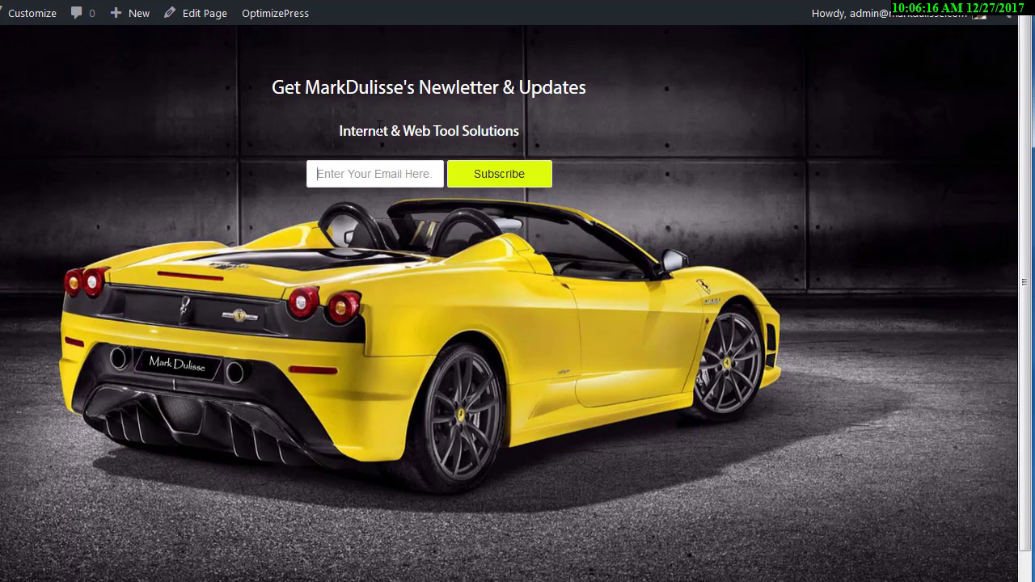
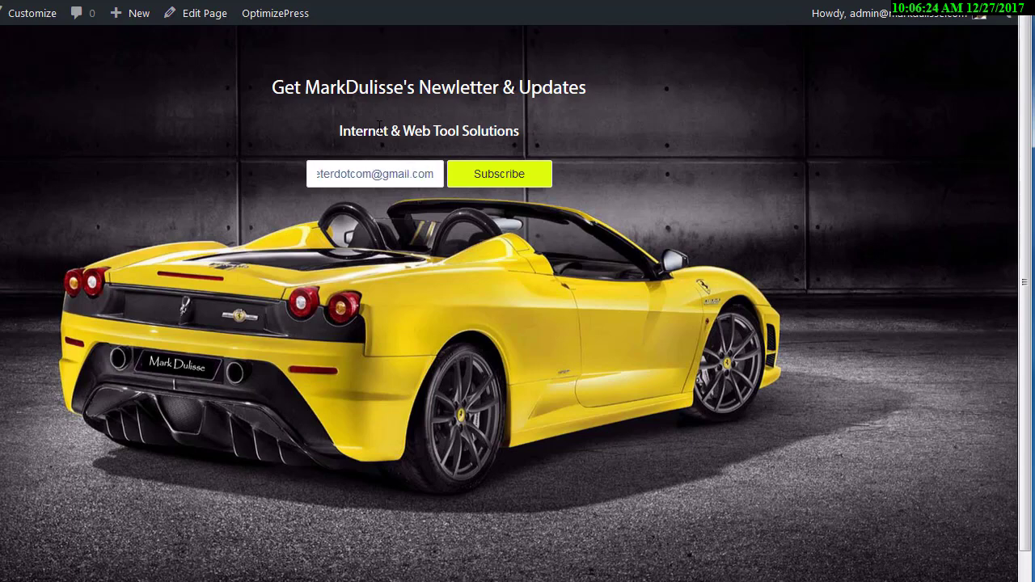
Subscribe a test Gmail address through the newsletter form.
click(510, 167)
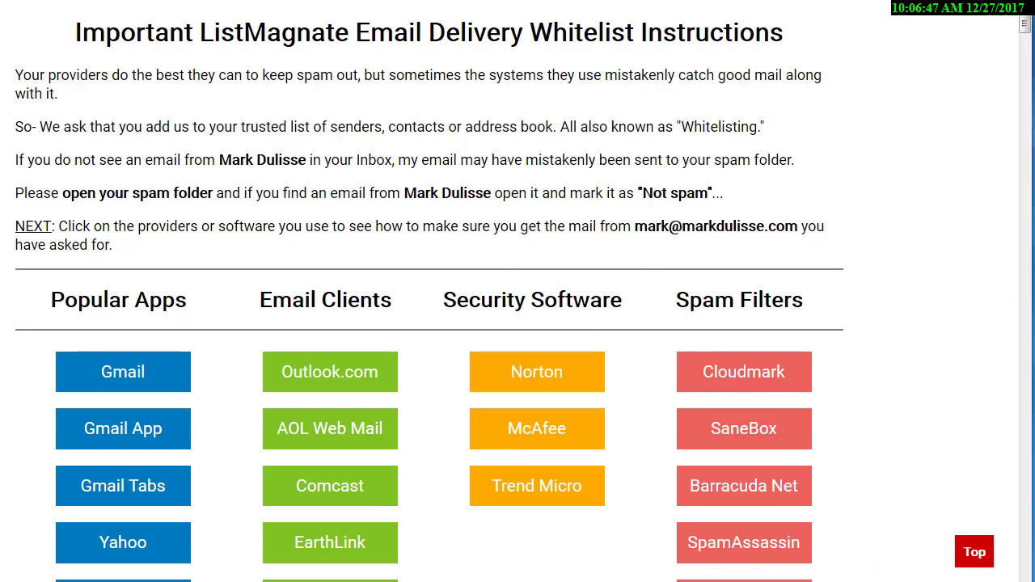
Confirm the test subscription using the link in Gmail's 'Please confirm your subscription' e-mail.
key(ctrl+Tab)
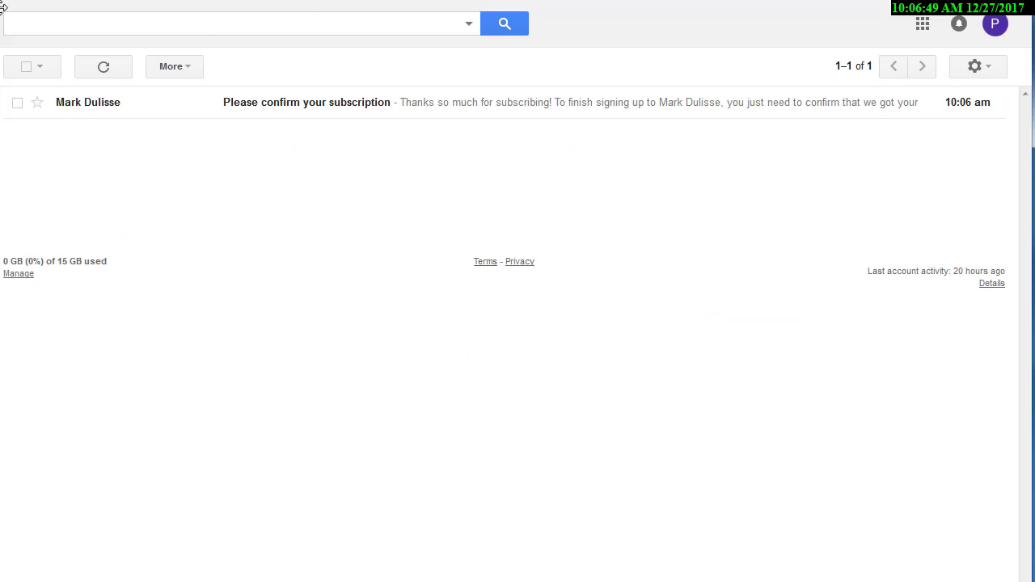
click(309, 109)
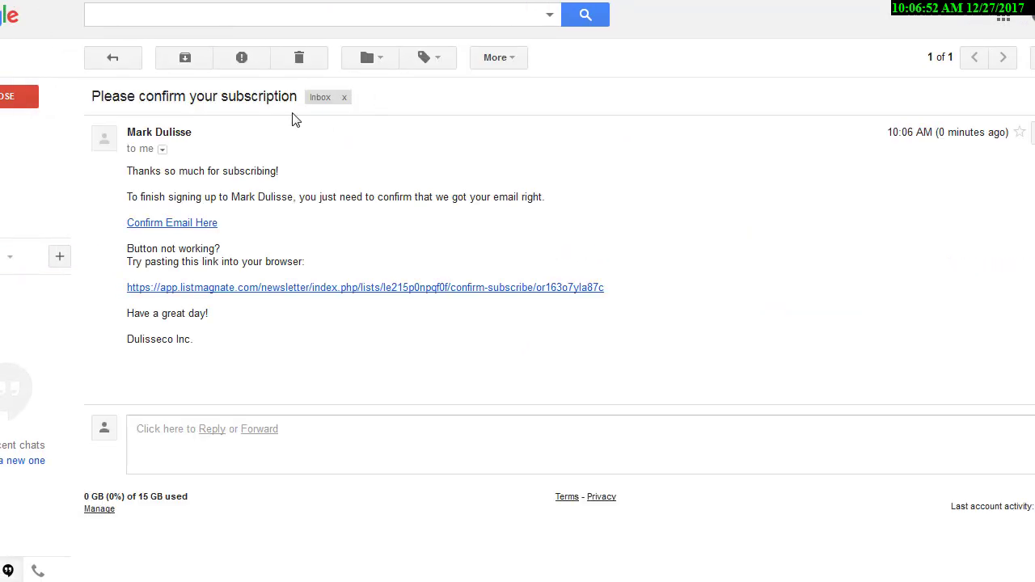
click(193, 222)
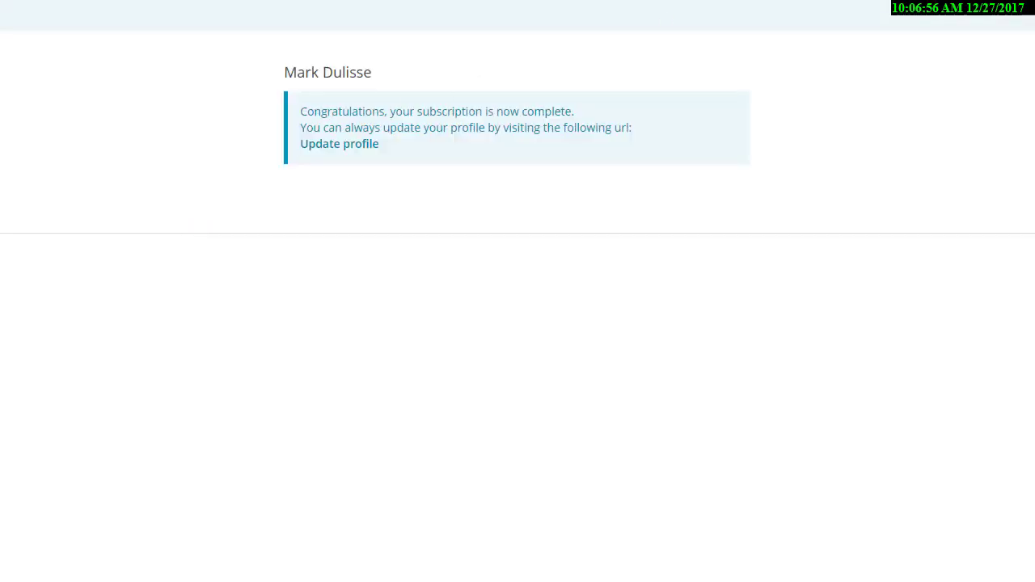
key(ctrl+Tab)
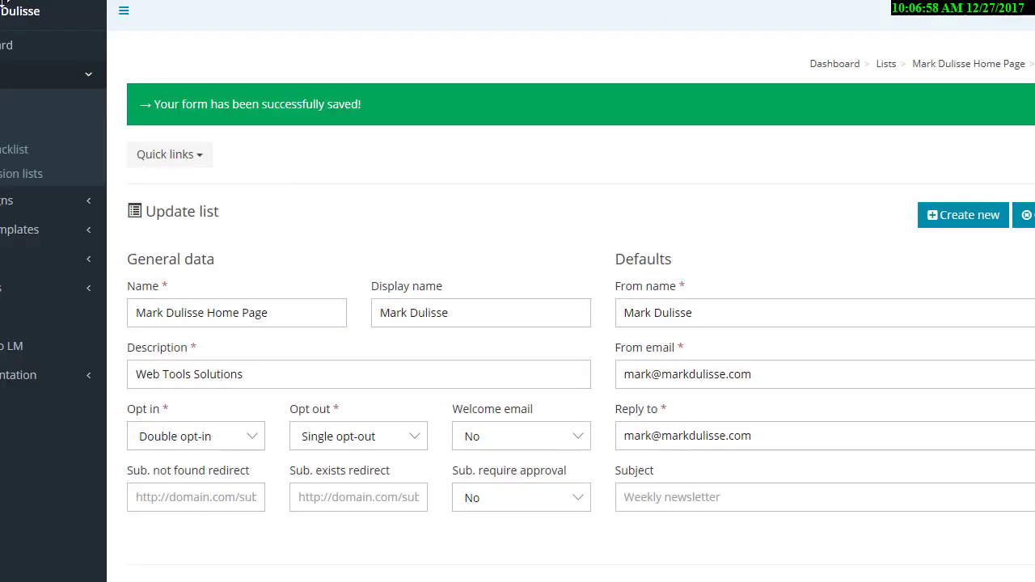
Find the homepage list on the next page of lists and verify its one Confirmed subscriber.
click(50, 98)
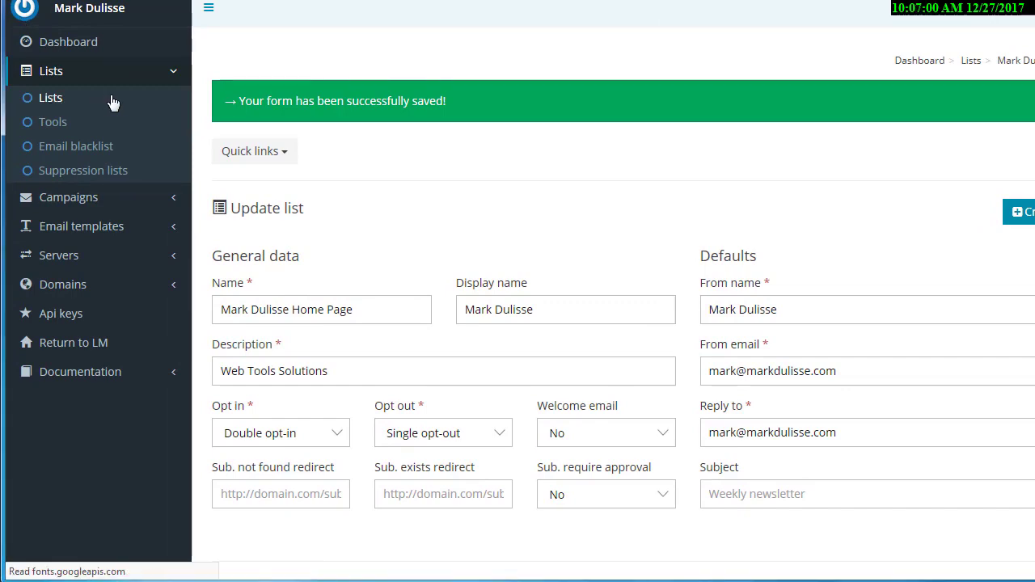
scroll(679, 218, down, 6)
scroll(697, 231, down, 3)
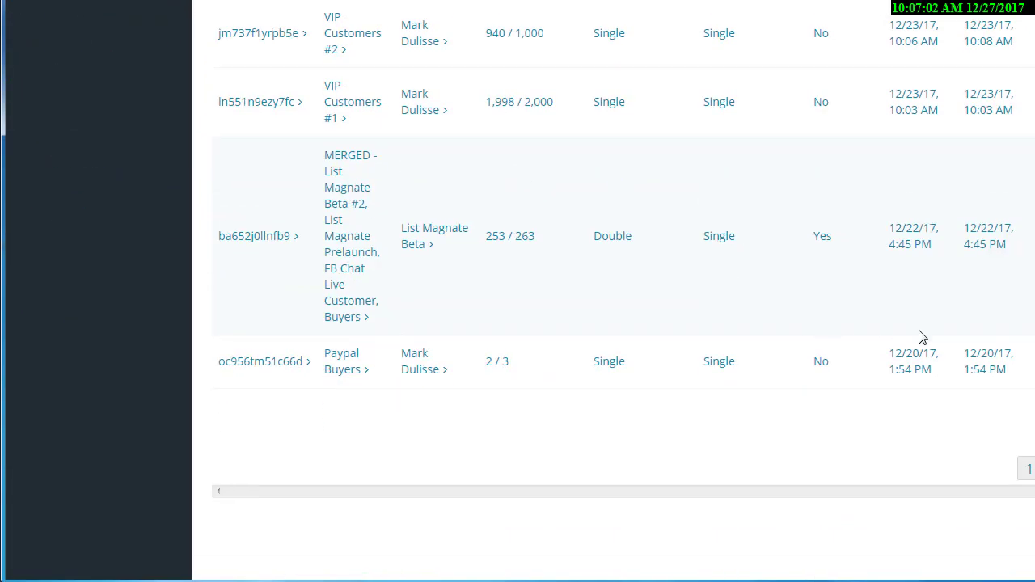
click(1034, 469)
scroll(652, 369, up, 6)
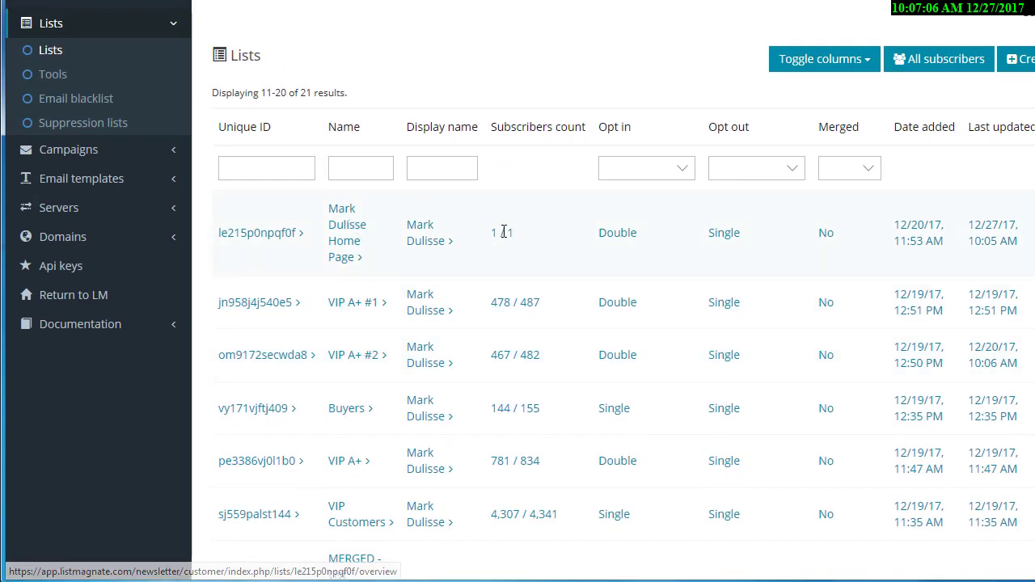
drag(490, 233, 509, 233)
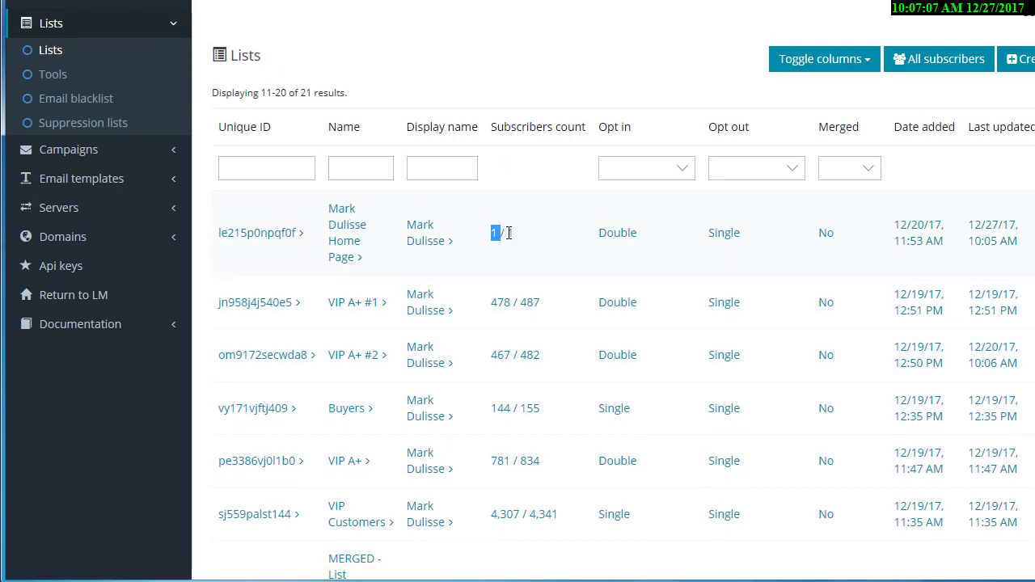
click(353, 233)
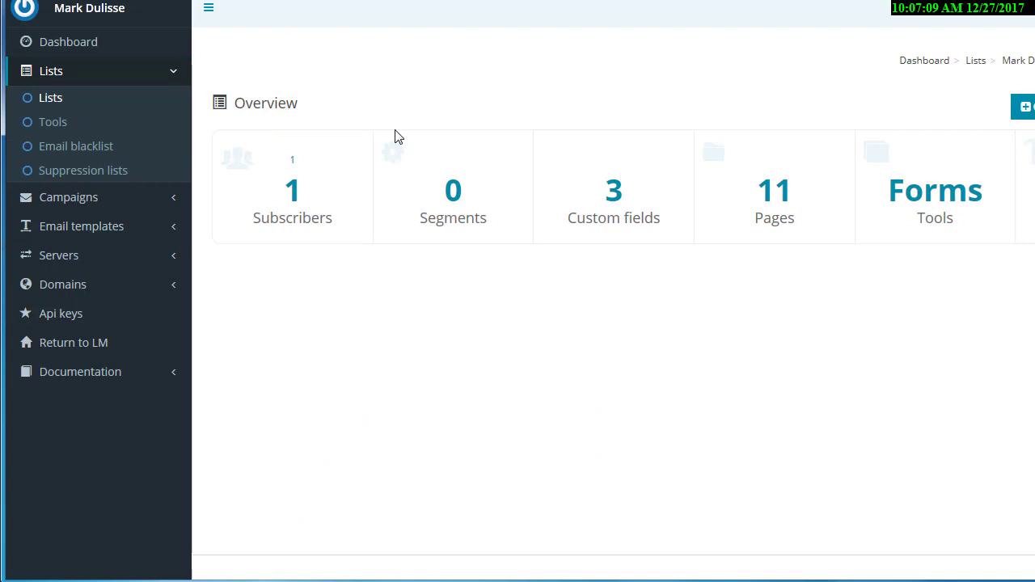
click(294, 194)
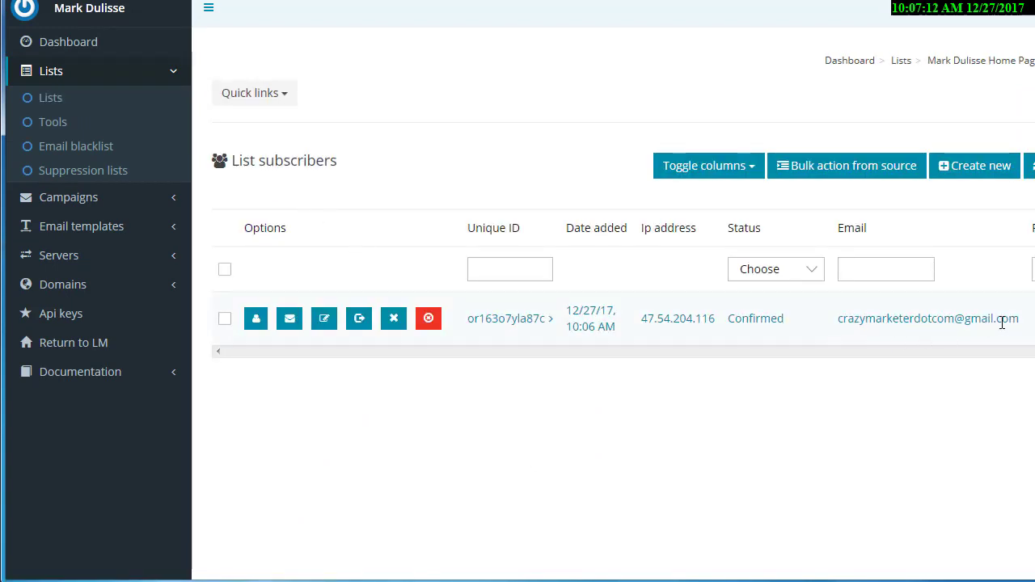
drag(1021, 325, 838, 322)
click(784, 379)
key(ctrl+Tab)
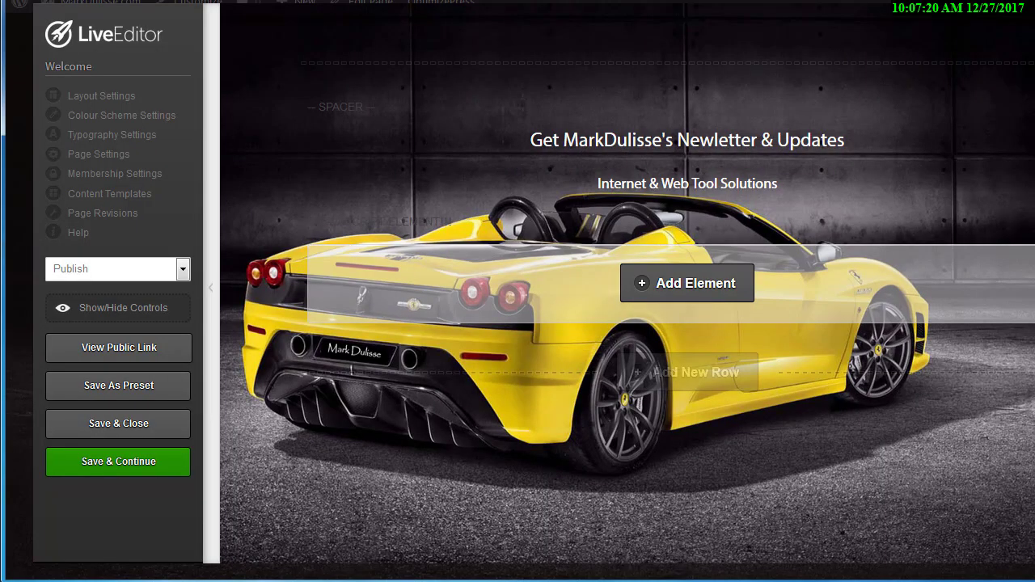